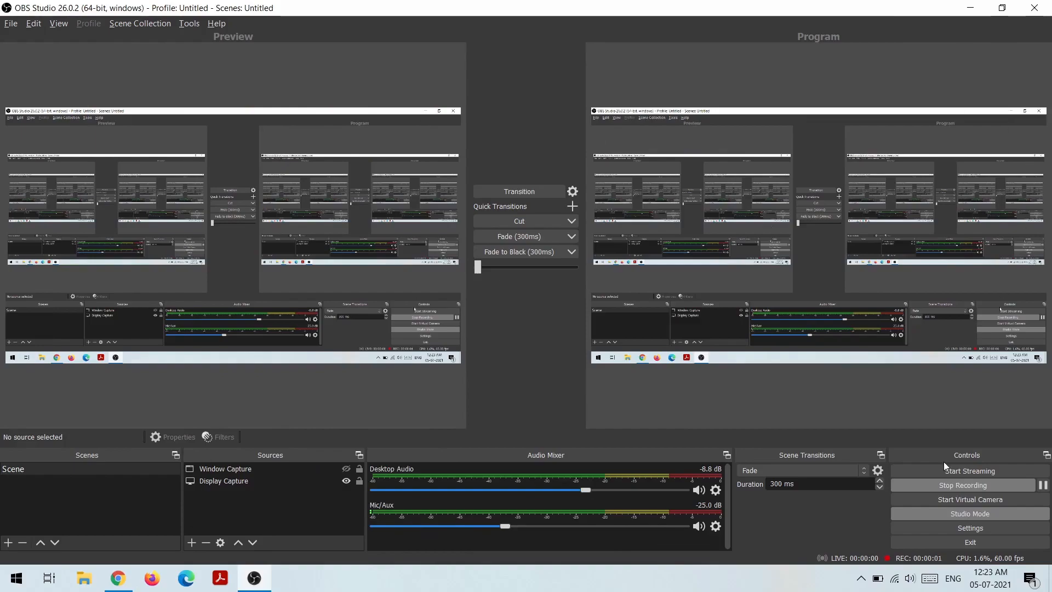
- Switch to Chrome, search Google for "anaconda" and open the official anaconda.com home page
click(971, 8)
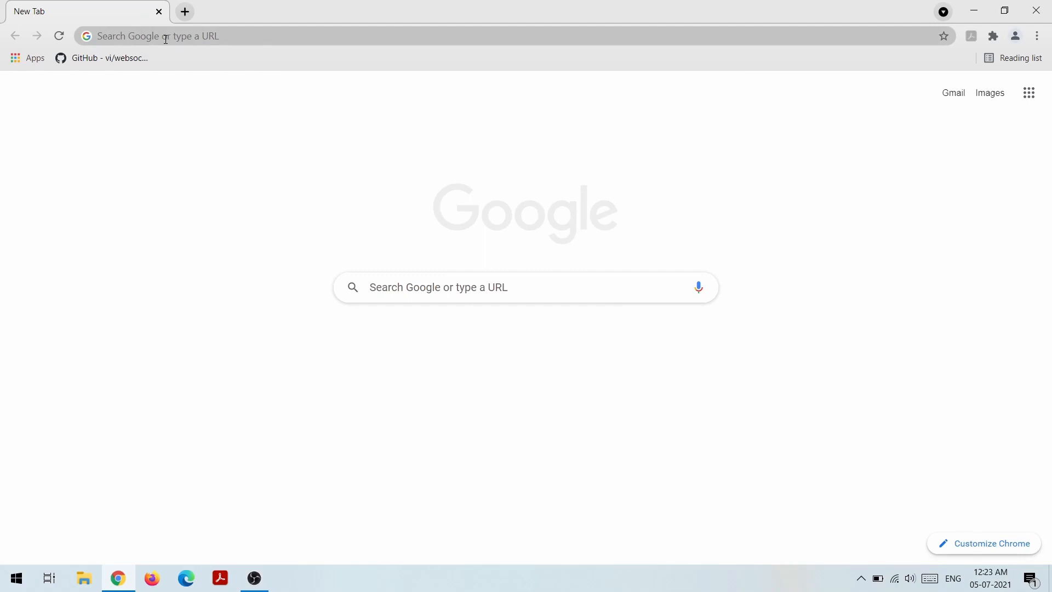
click(205, 37)
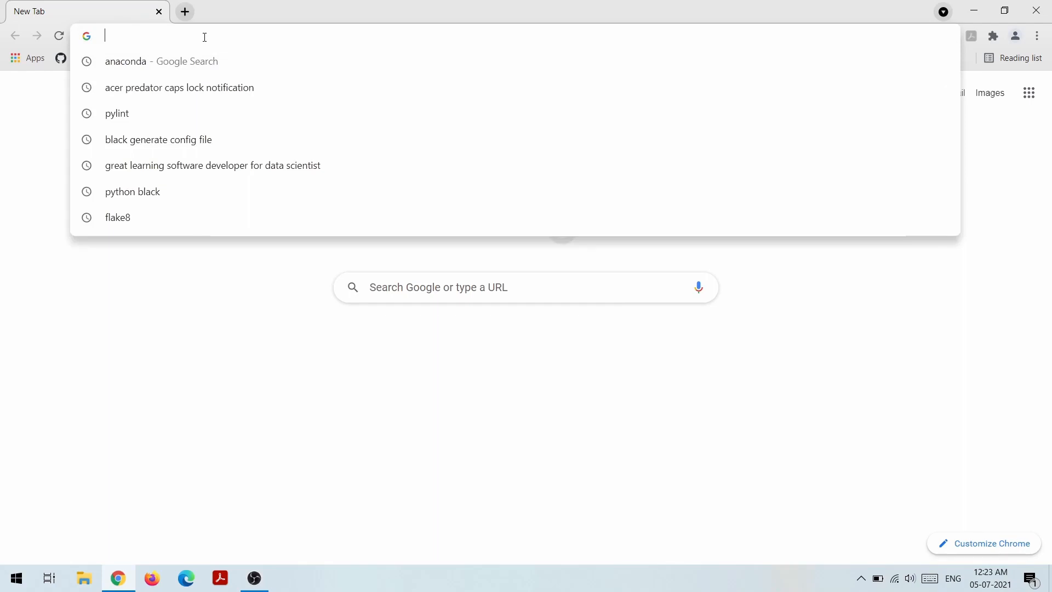
text(ana)
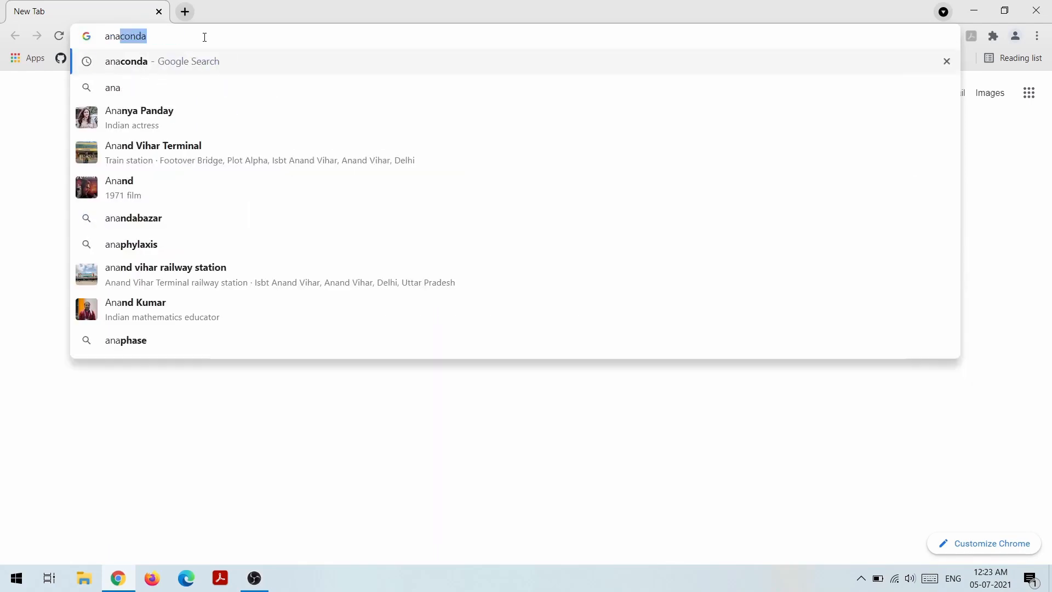
key(Return)
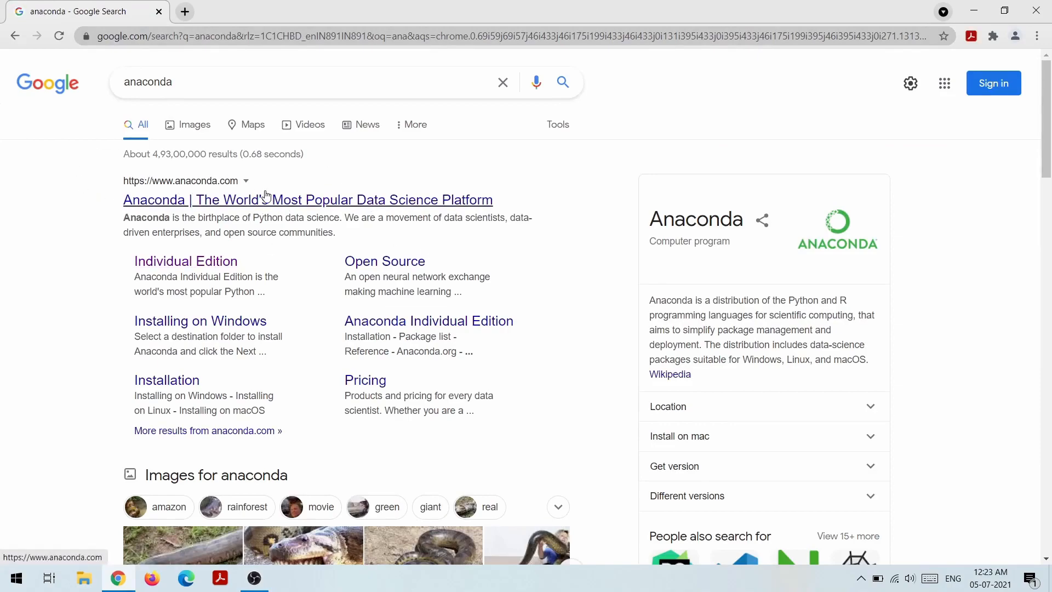
scroll(265, 195, down, 2)
scroll(95, 197, up, 2)
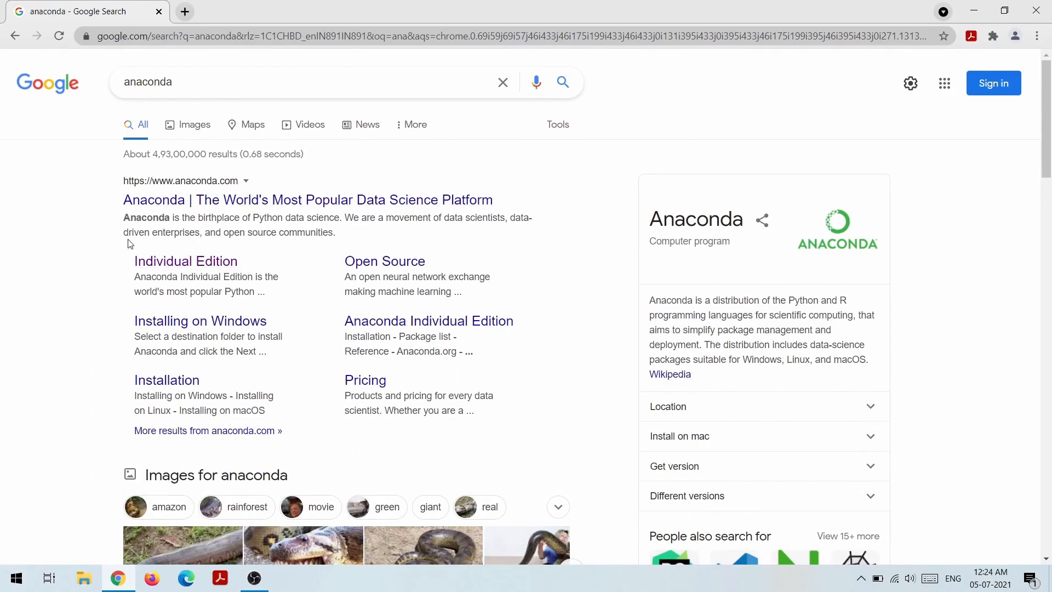
click(294, 200)
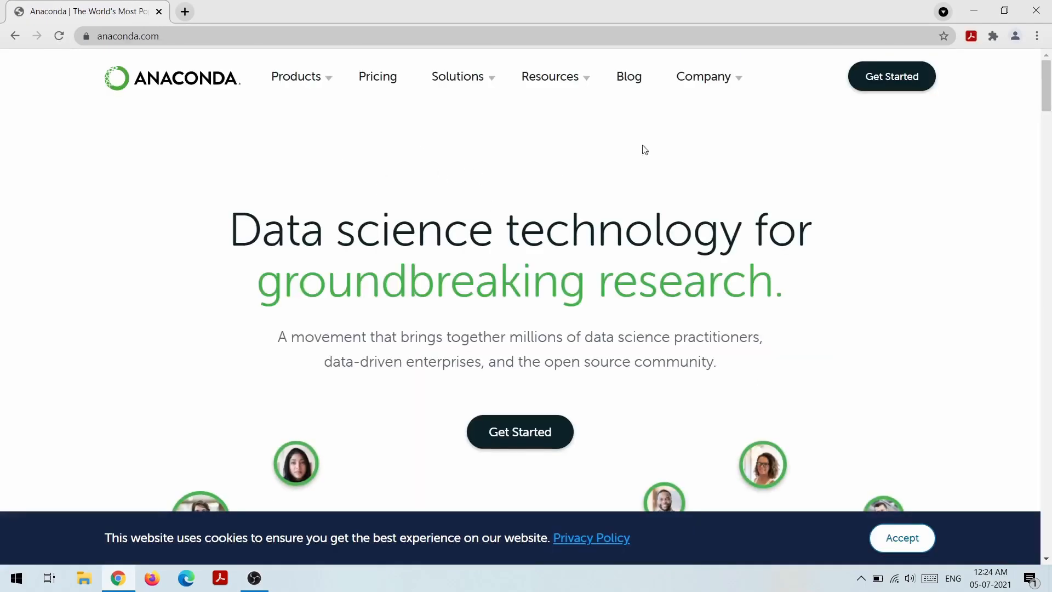
- Open the Individual Edition product page on the Anaconda website
scroll(554, 214, down, 1)
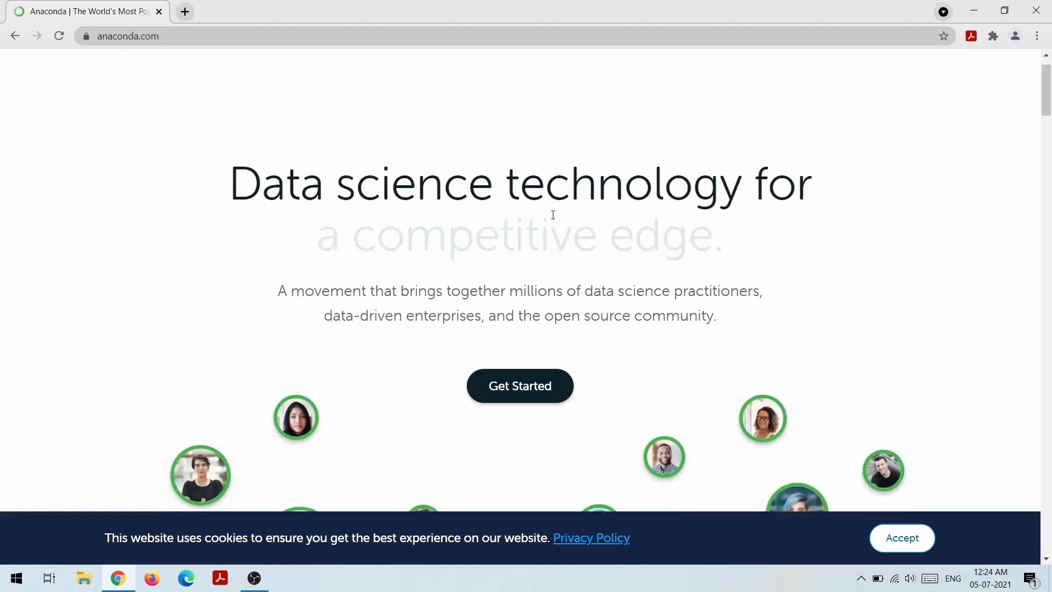
scroll(554, 214, up, 1)
mouse_move(415, 90)
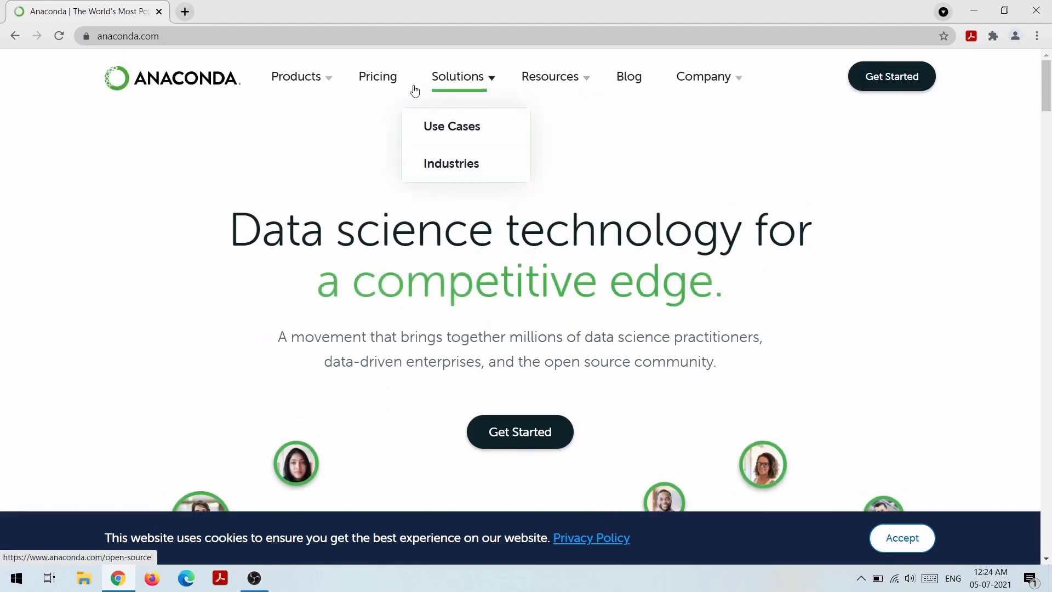
mouse_move(307, 88)
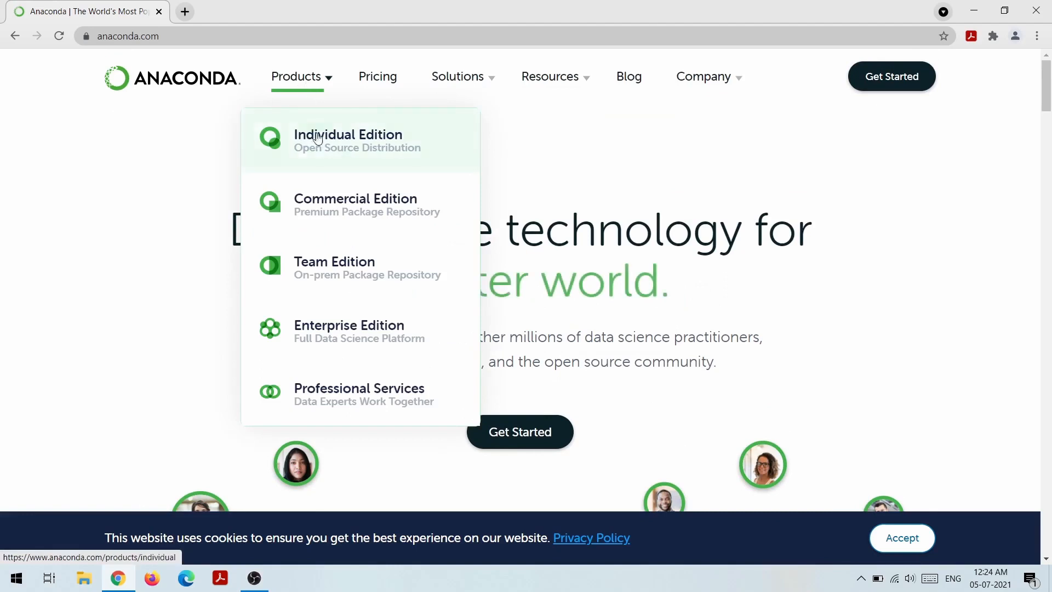
click(386, 144)
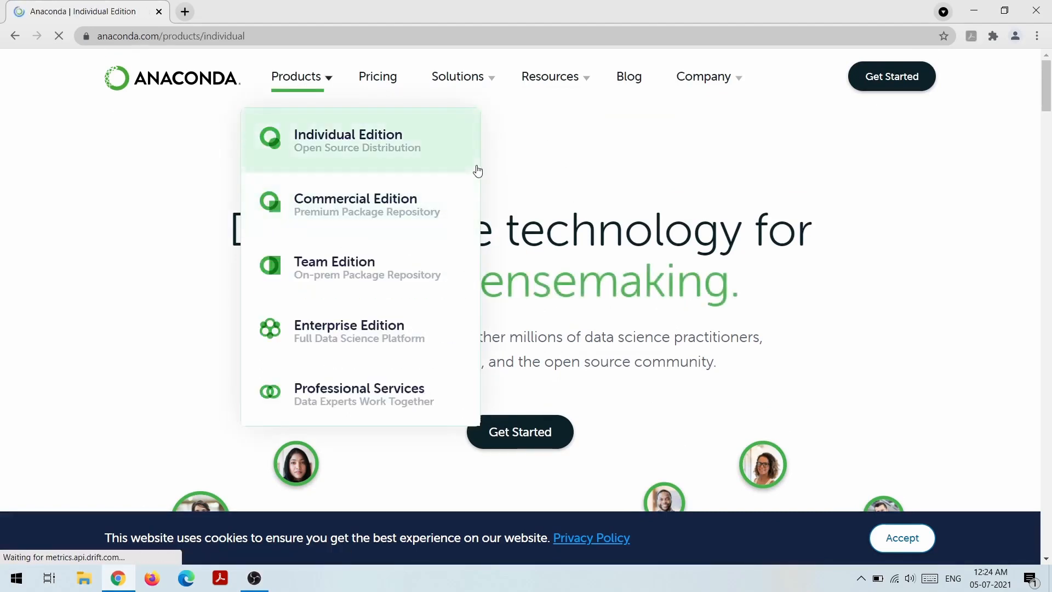
- Download the Windows 64-Bit Graphical Installer for Python 3.8 and save it to the Desktop as Anaconda3-2021.05-Windows-x86_64
scroll(622, 229, down, 20)
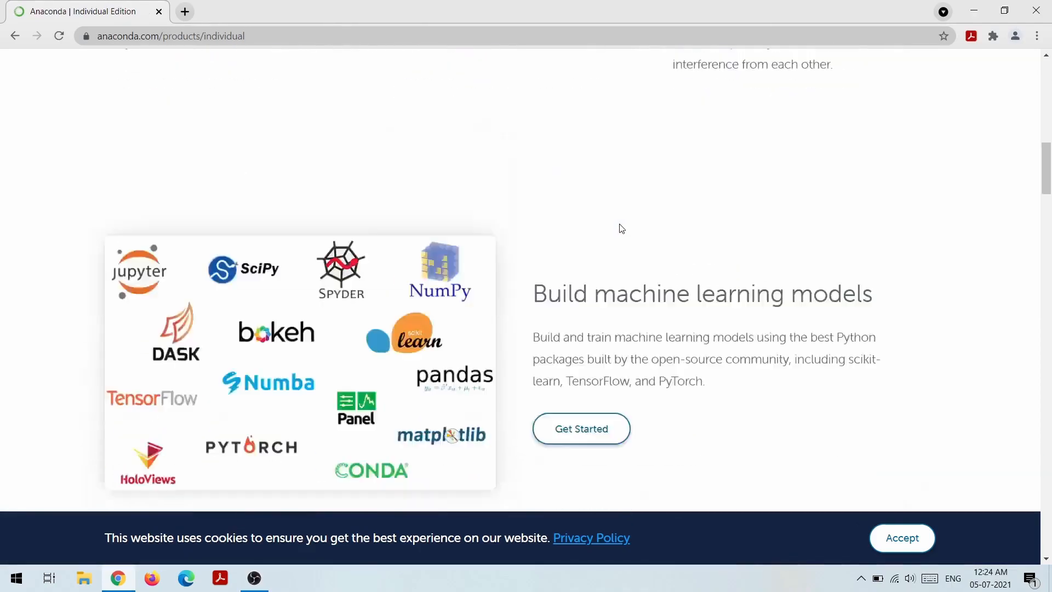
scroll(622, 228, down, 20)
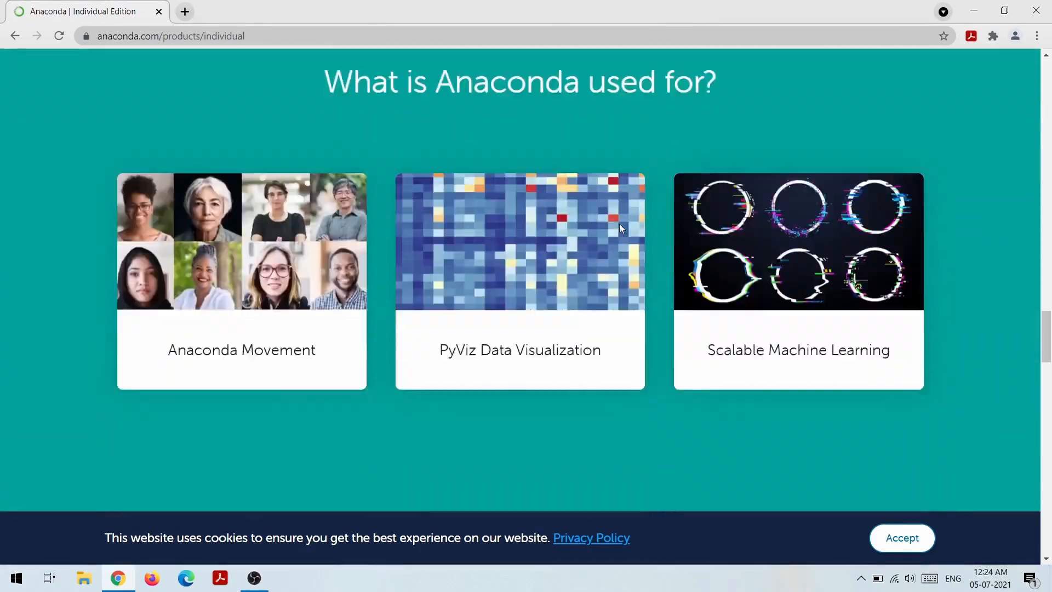
scroll(622, 229, down, 7)
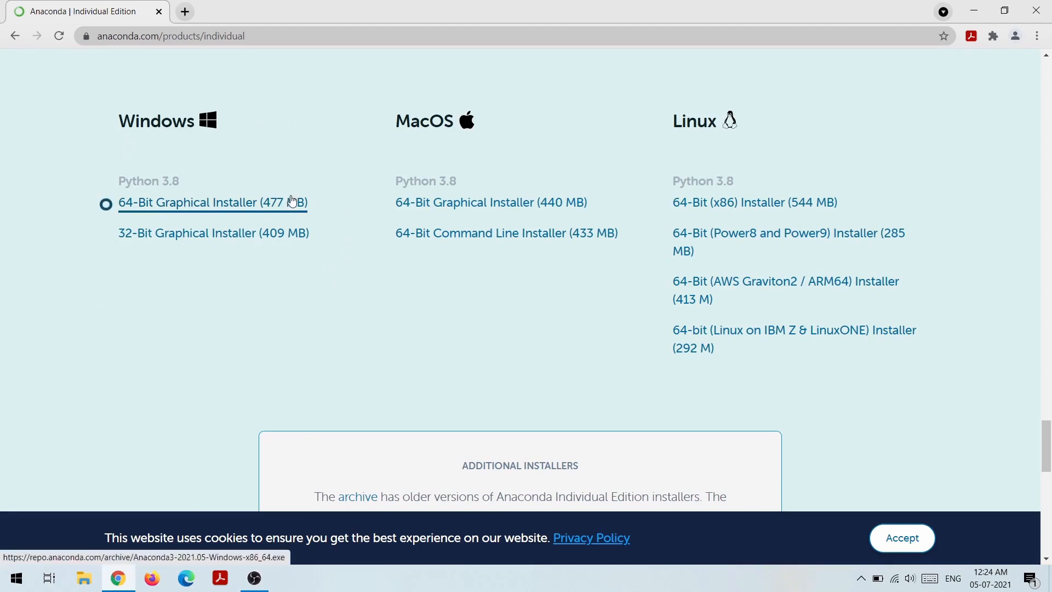
right_click(237, 206)
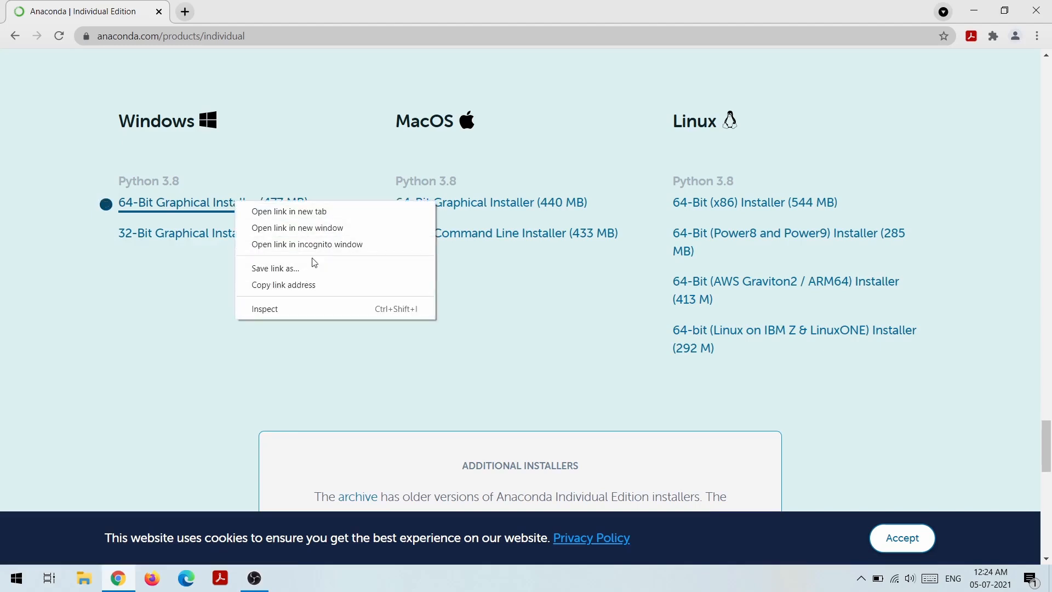
click(290, 268)
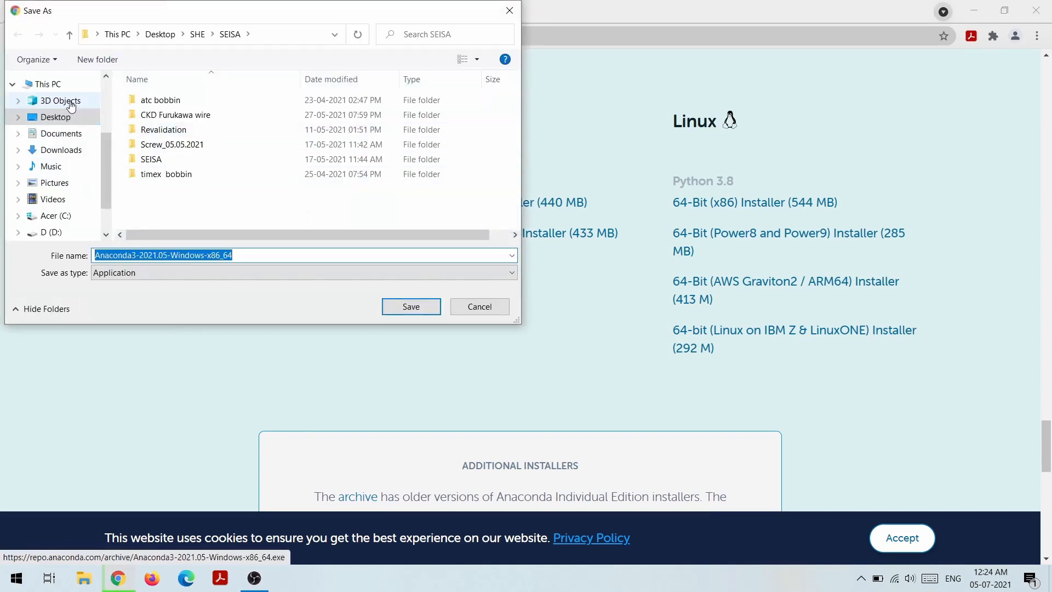
click(45, 119)
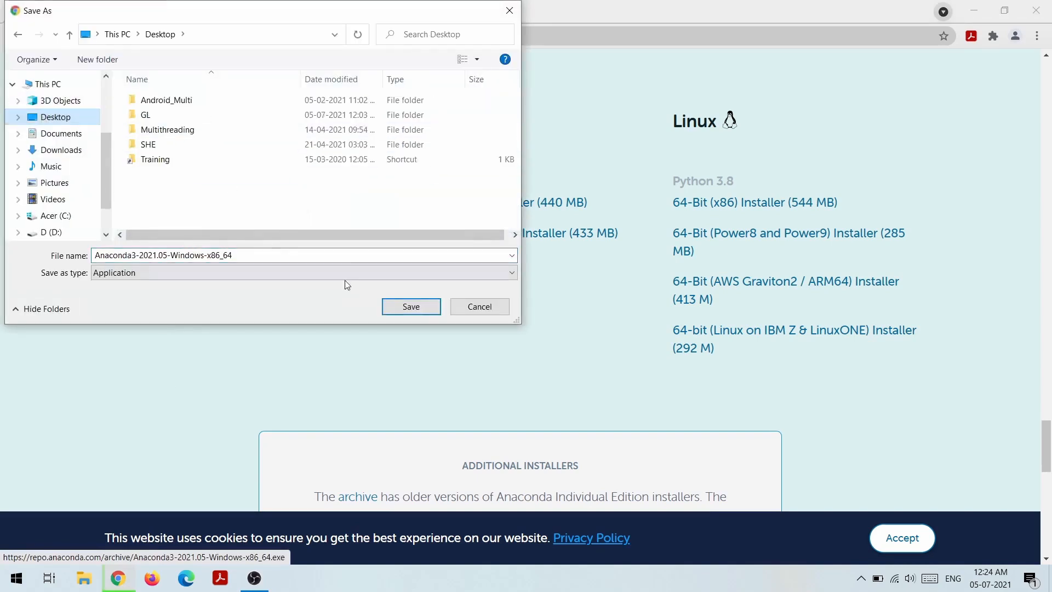
click(413, 305)
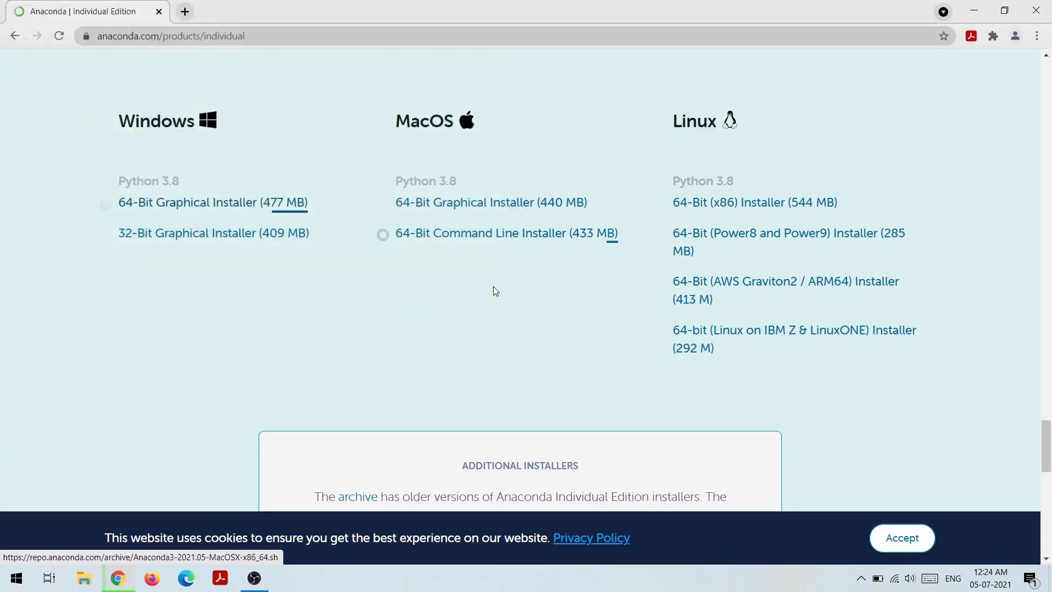
- Open the python.org home page in a new browser tab
scroll(433, 207, up, 2)
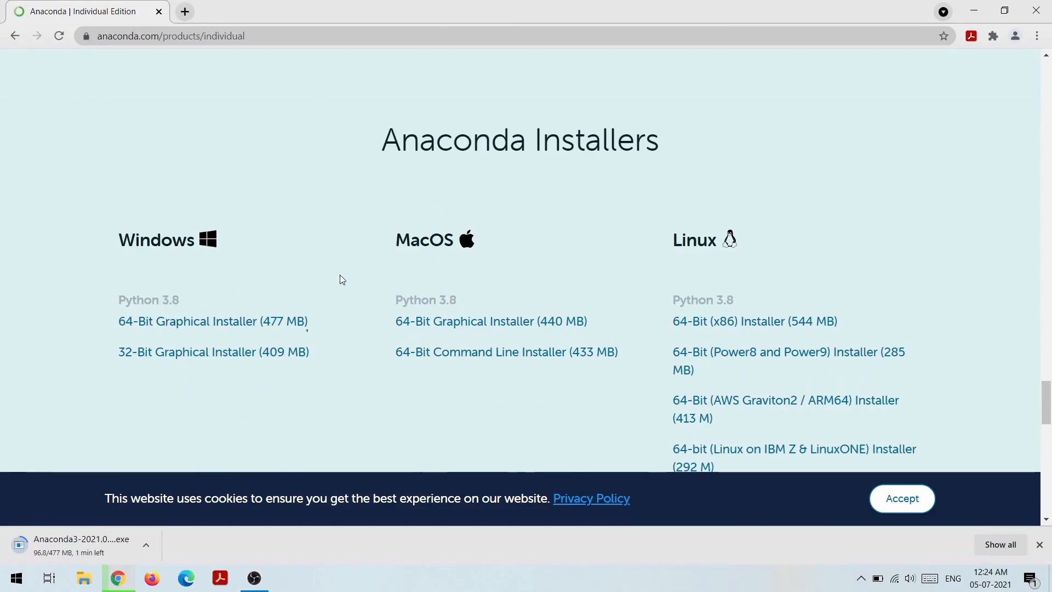
key(ctrl+t)
text(python)
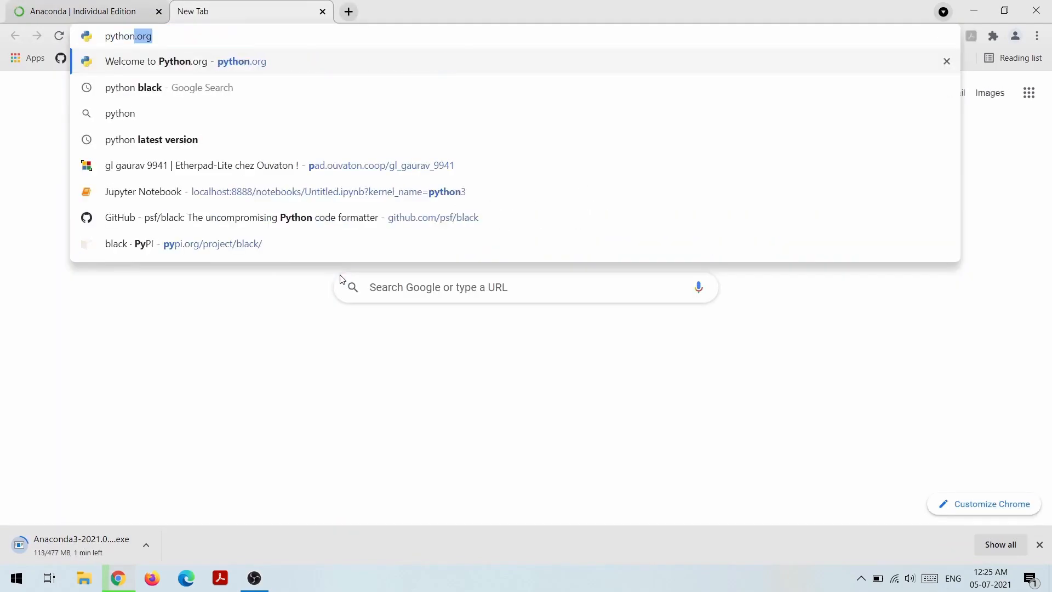
key(Return)
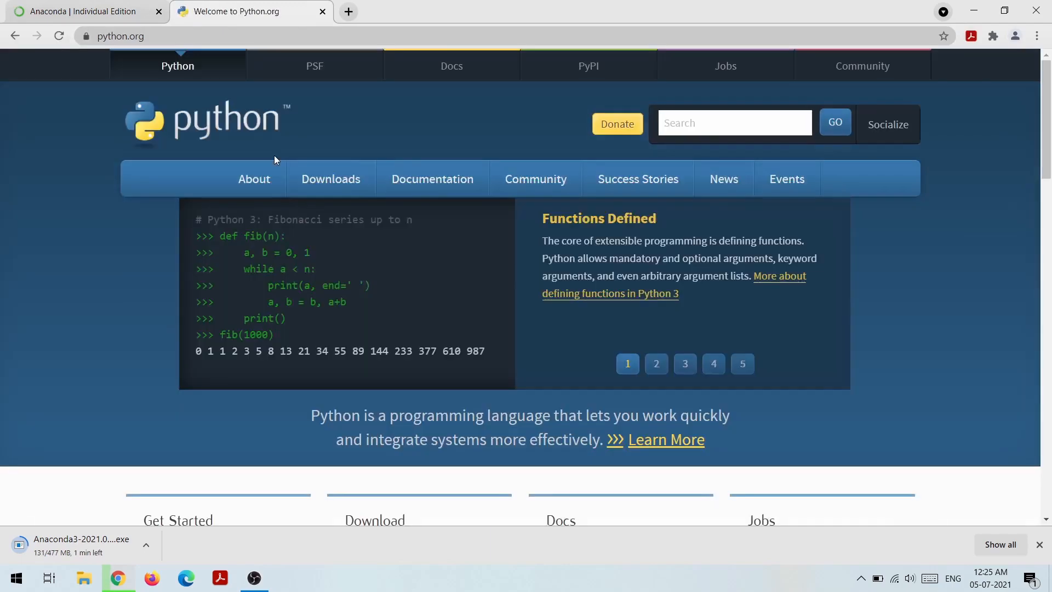
mouse_move(345, 188)
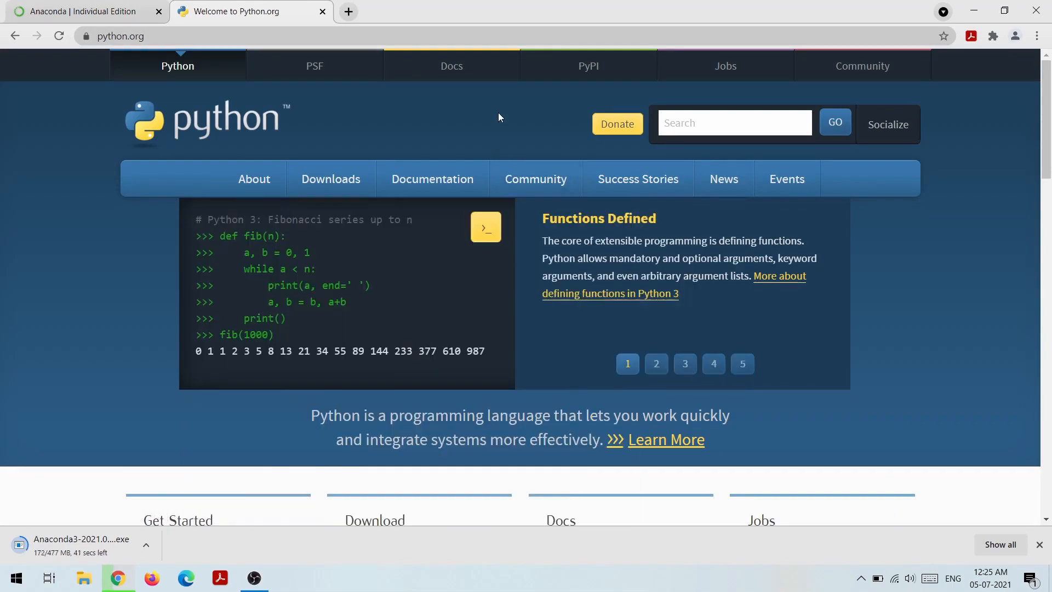
- Compare the python.org home page with the installers and feature sections of the Anaconda Individual Edition page, and close the Anaconda page
key(ctrl+shift+Tab)
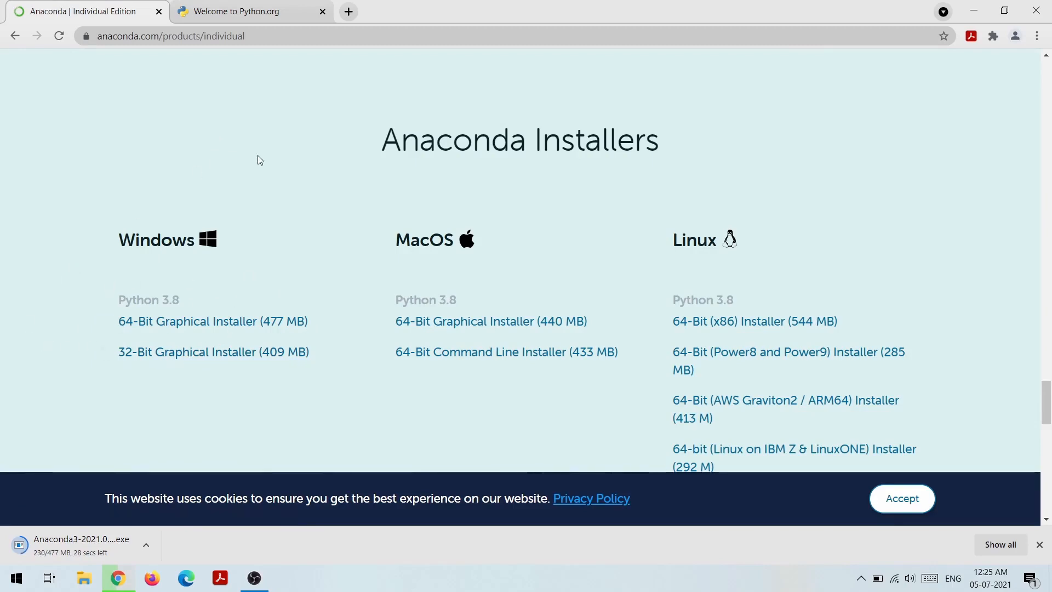
key(ctrl+Tab)
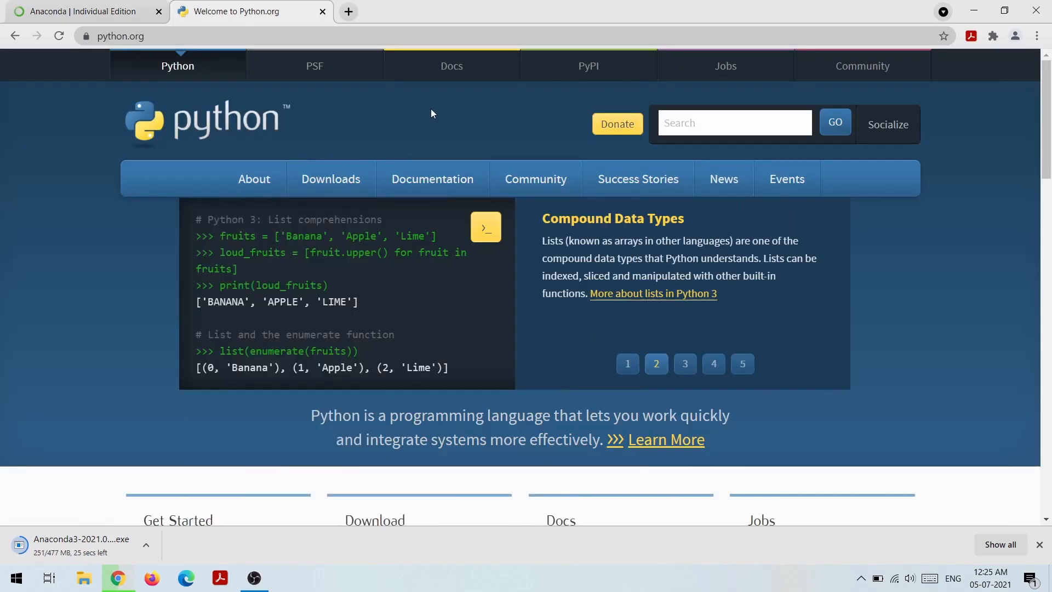
key(ctrl+Tab)
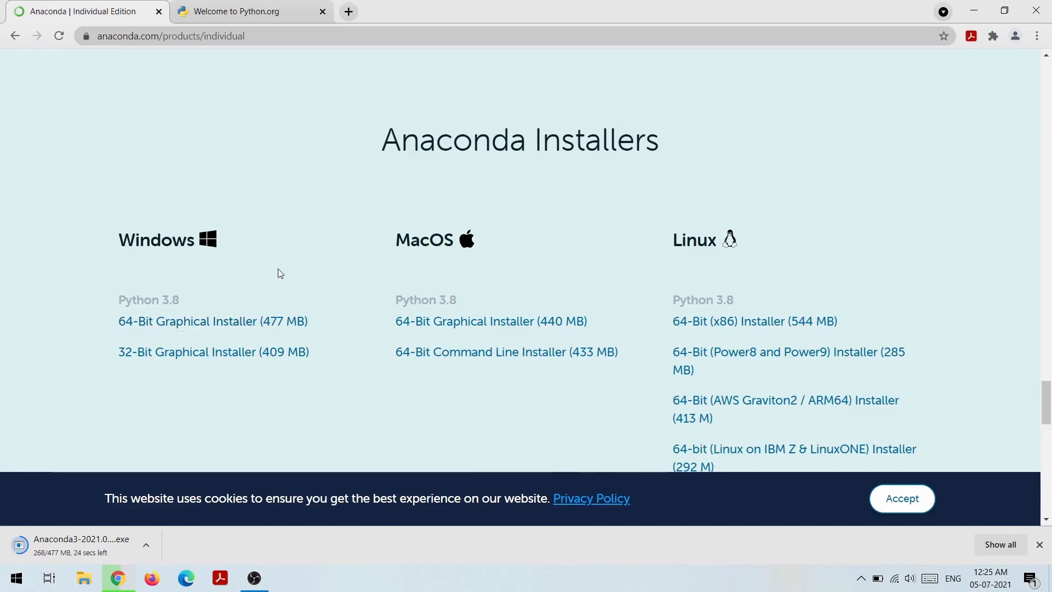
scroll(278, 269, up, 3)
scroll(278, 269, up, 15)
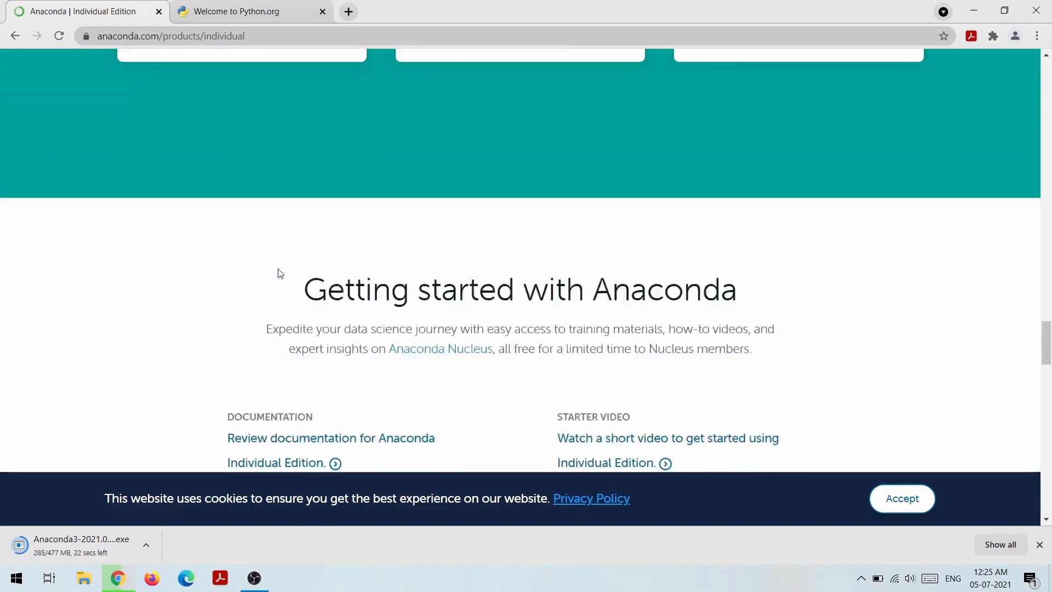
scroll(394, 230, up, 15)
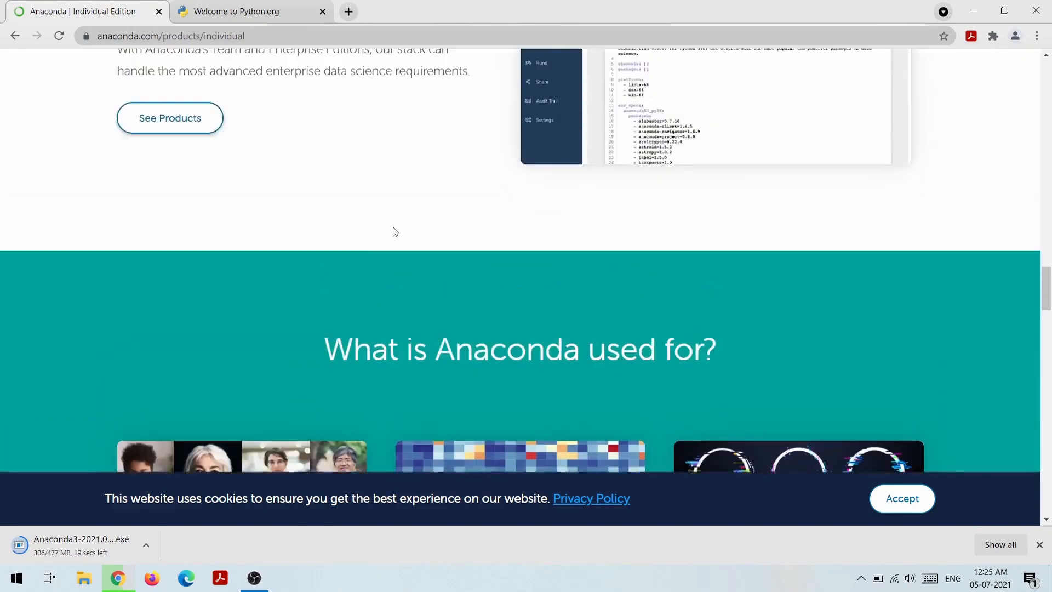
scroll(394, 230, up, 20)
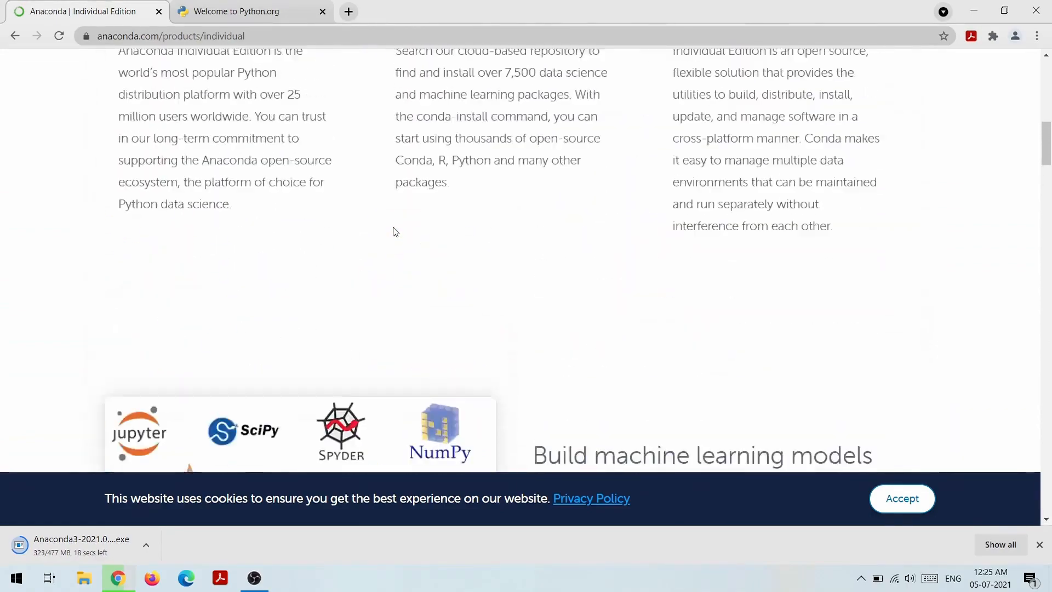
scroll(394, 232, down, 20)
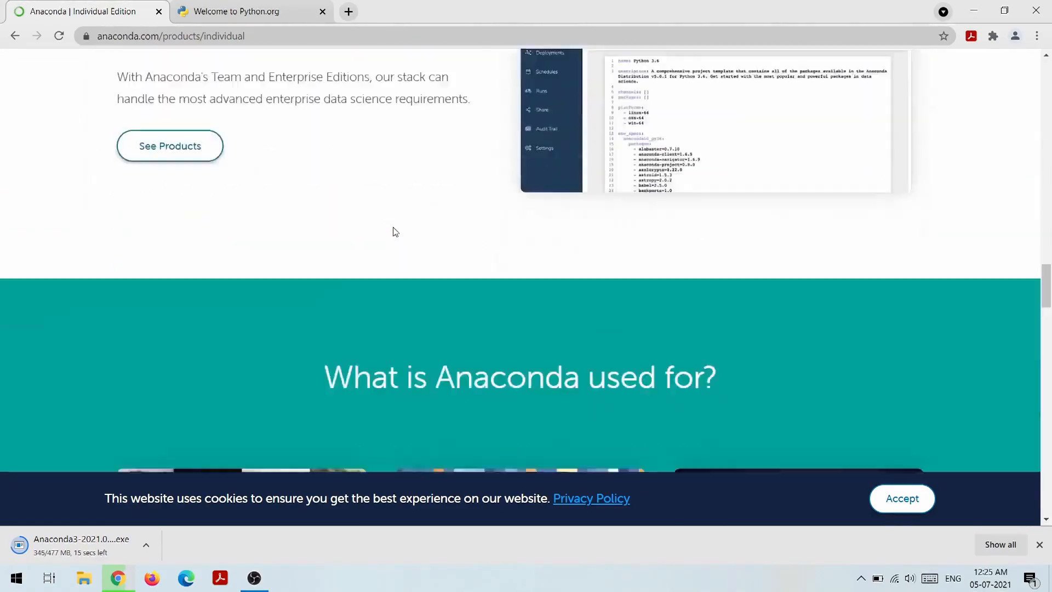
scroll(393, 230, up, 15)
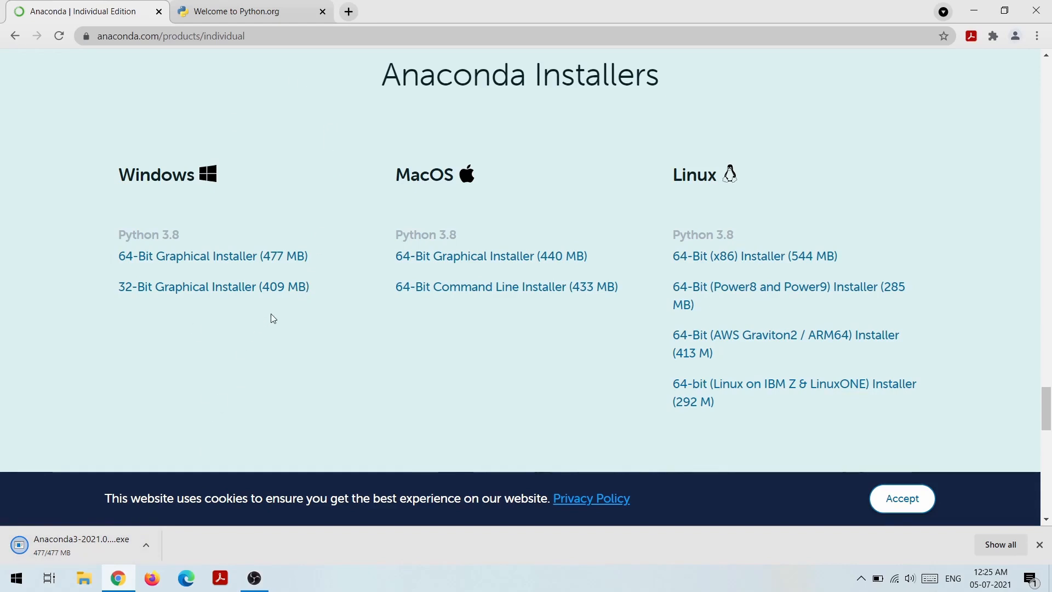
key(ctrl+w)
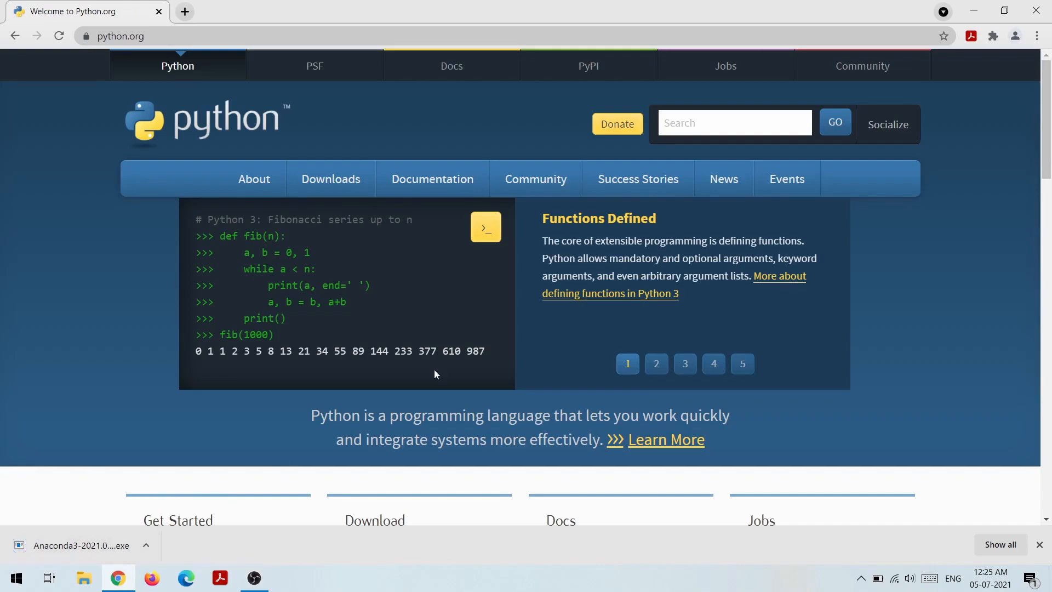
- Run the downloaded Anaconda3 2021.05 installer from the desktop and continue past the setup's welcome page to the license agreement
key(super+d)
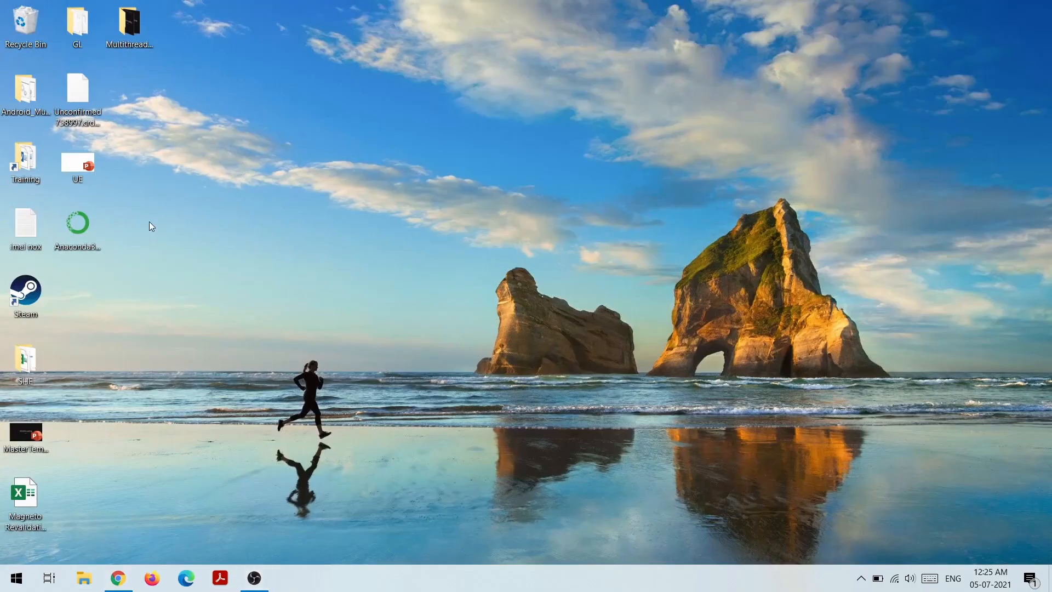
click(77, 223)
right_click(75, 219)
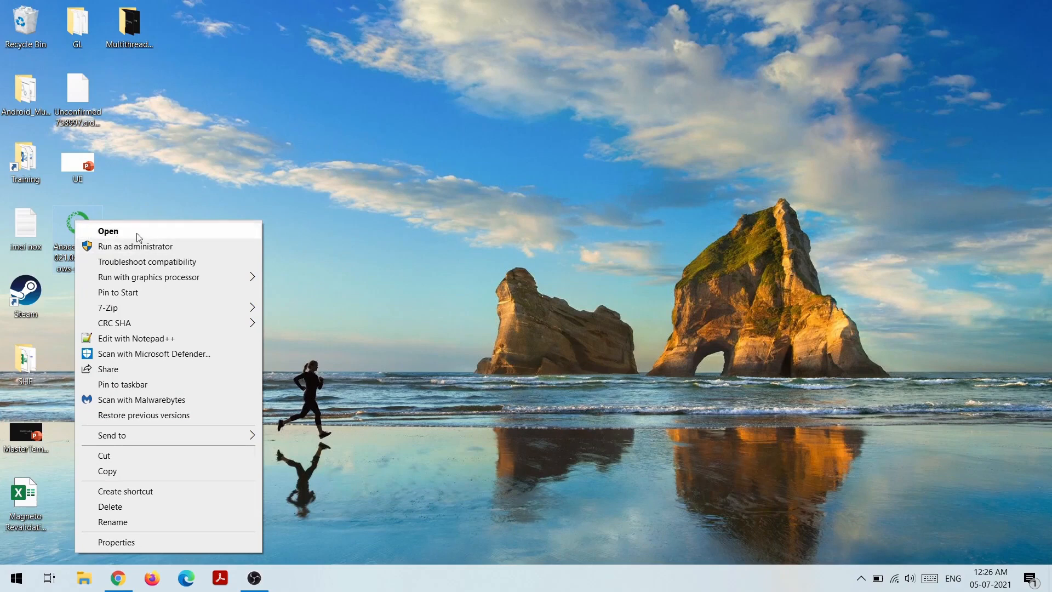
click(136, 231)
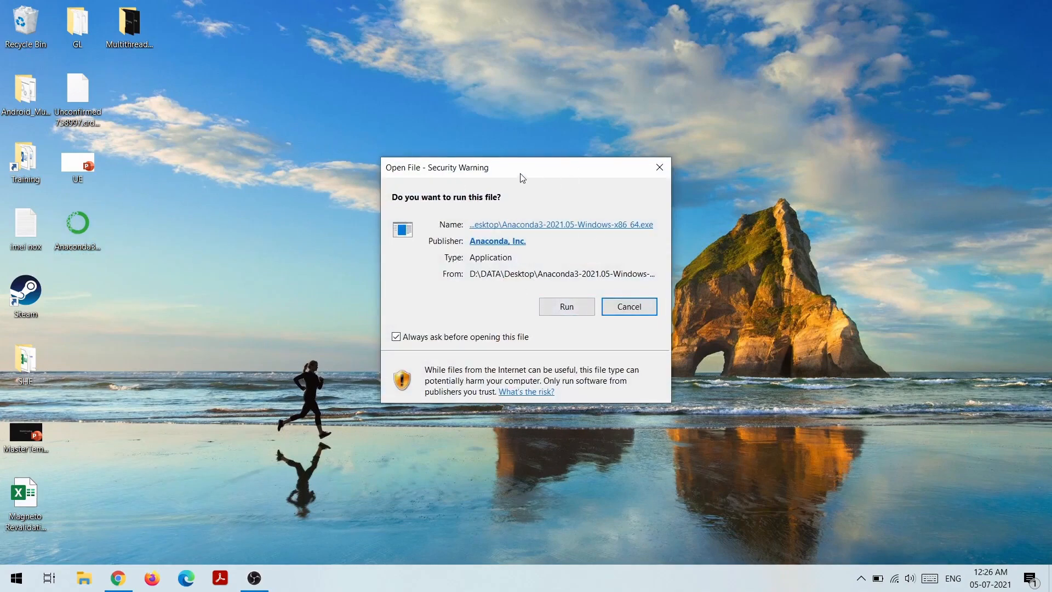
drag(523, 177, 532, 128)
click(572, 255)
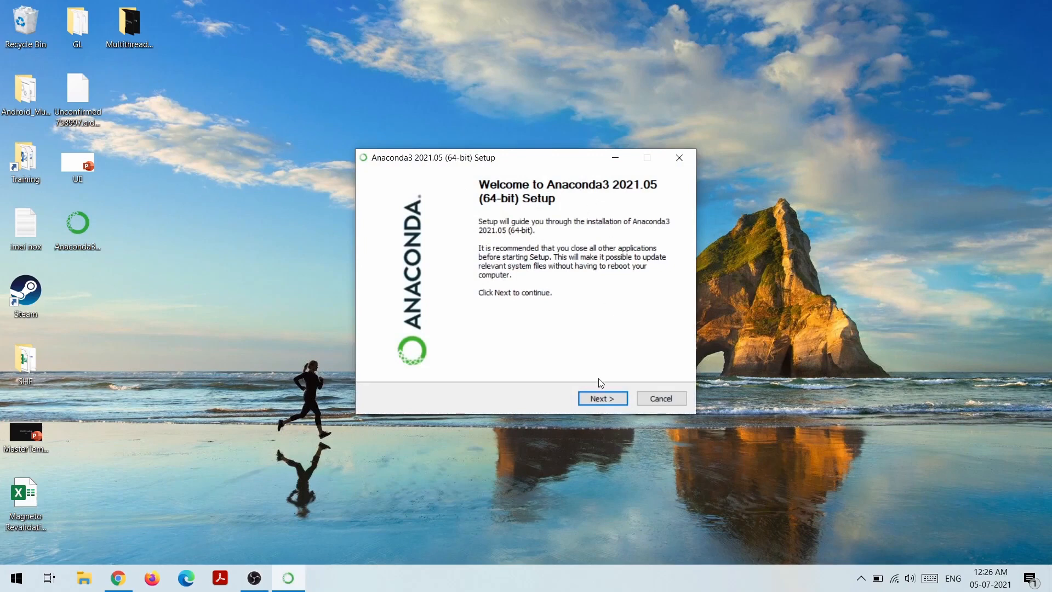
click(600, 400)
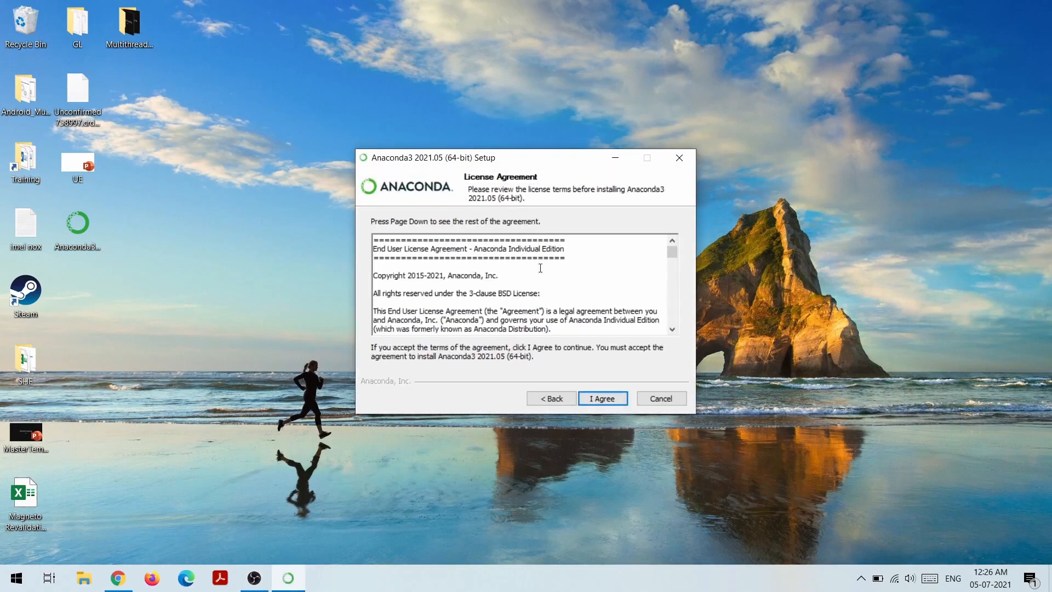
- Accept the Anaconda3 license agreement to reach the choice of installation type
click(603, 399)
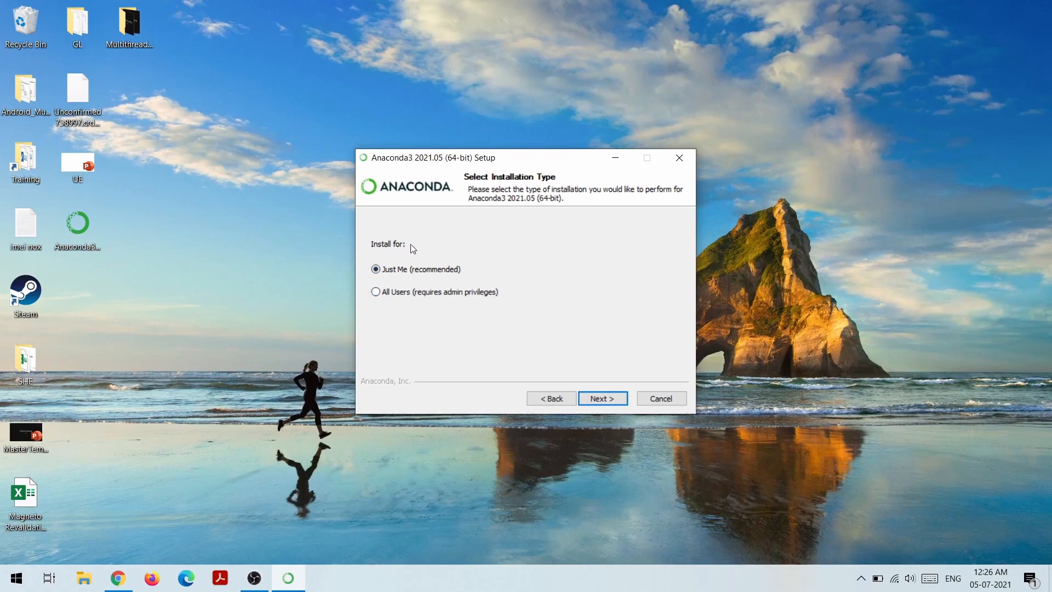
- Look through the Users folder on drive C in File Explorer and return to the Anaconda3 setup
click(80, 571)
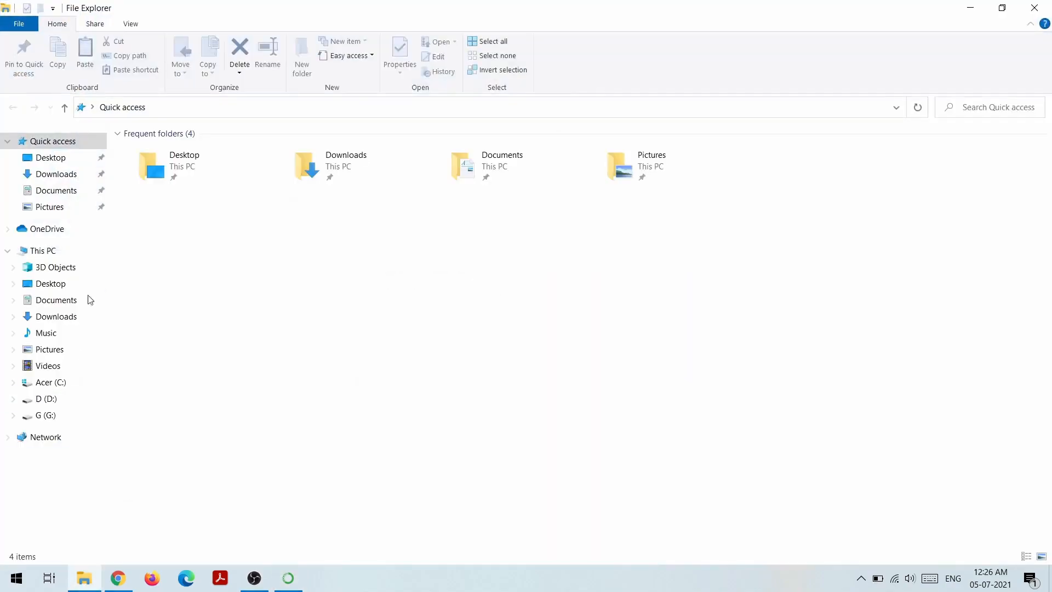
click(61, 384)
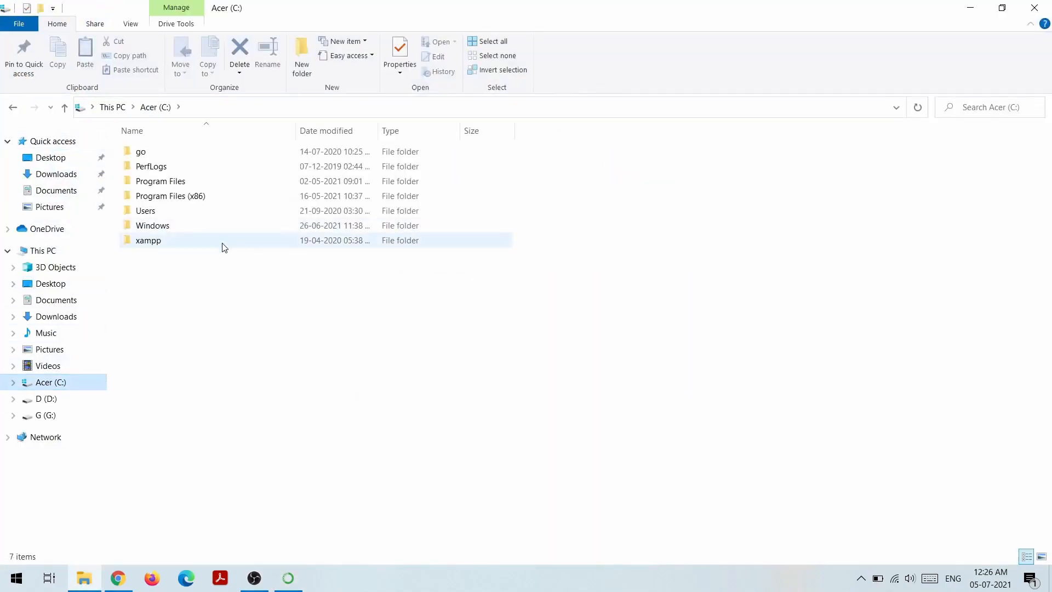
double_click(163, 209)
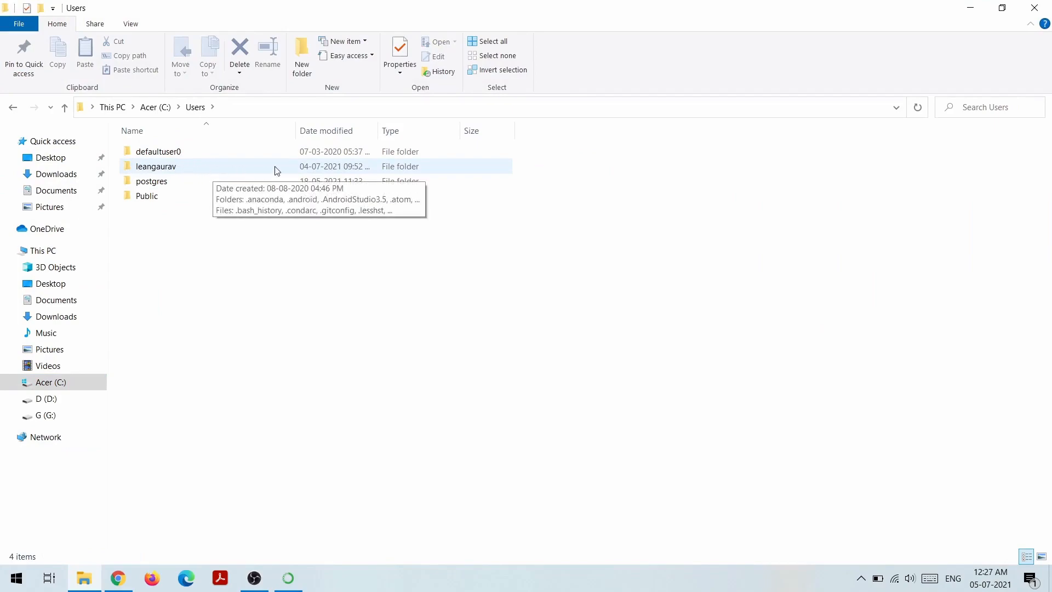
click(1003, 8)
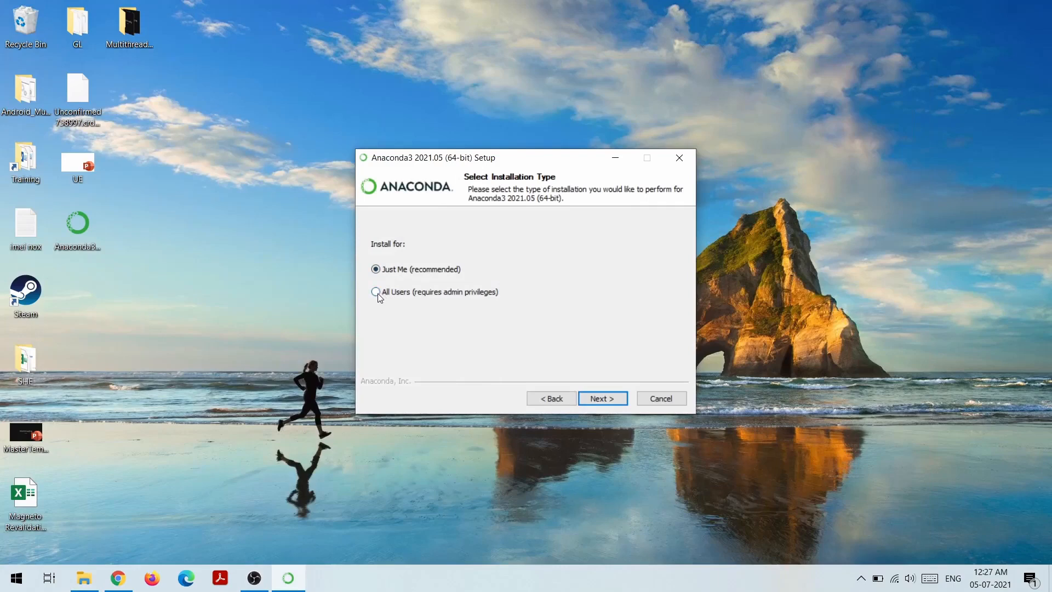
- Set the installation type to All Users and accept C:\ProgramData\Anaconda3 as the destination folder
click(376, 292)
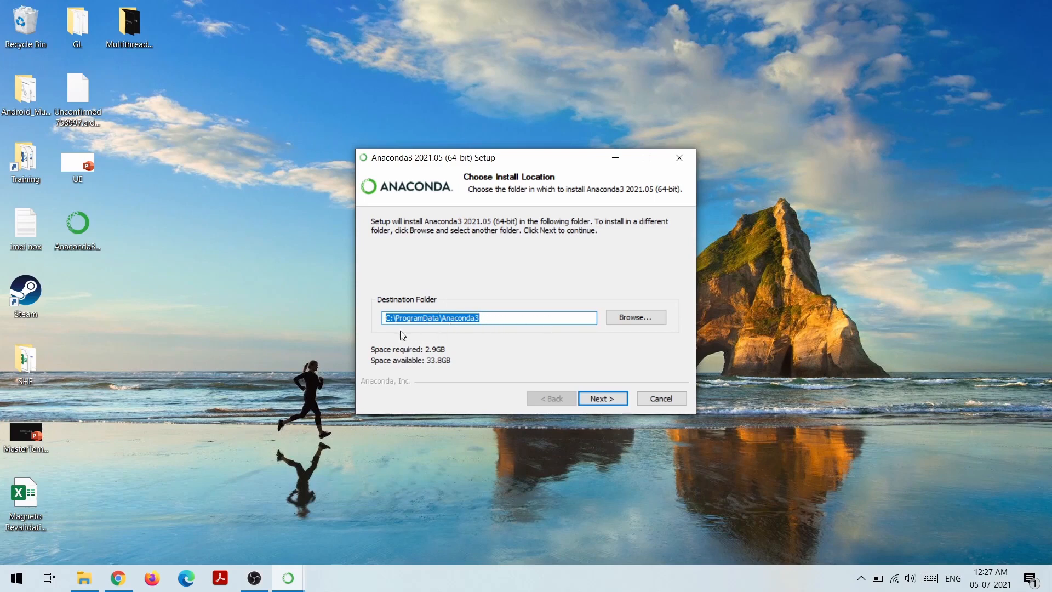
double_click(500, 317)
key(ctrl+a)
click(599, 399)
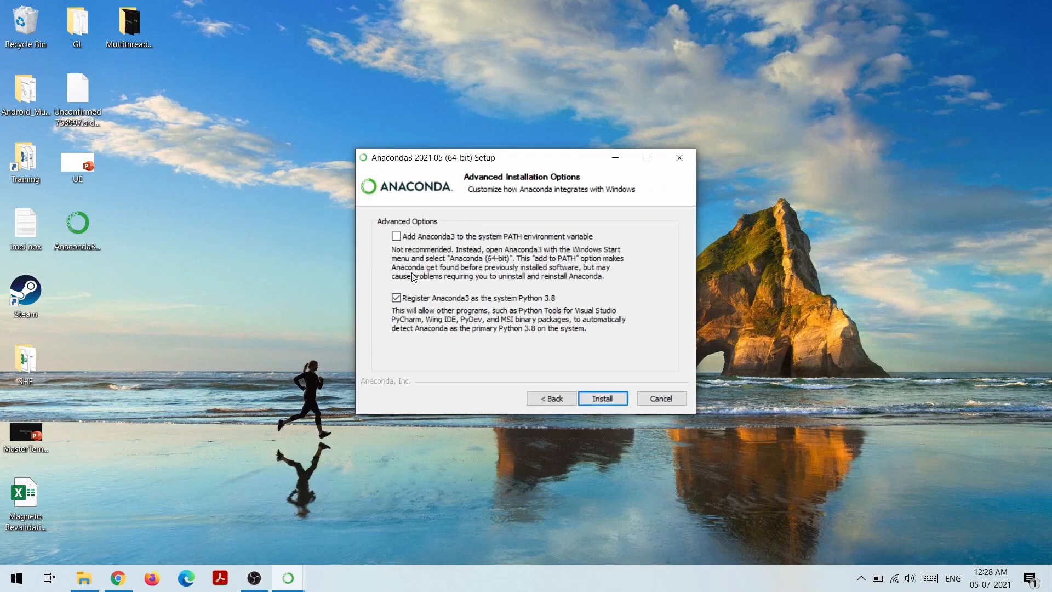
- Enable adding Anaconda3 to the system PATH, keep it registered as the system Python 3.8, and start the installation
click(396, 237)
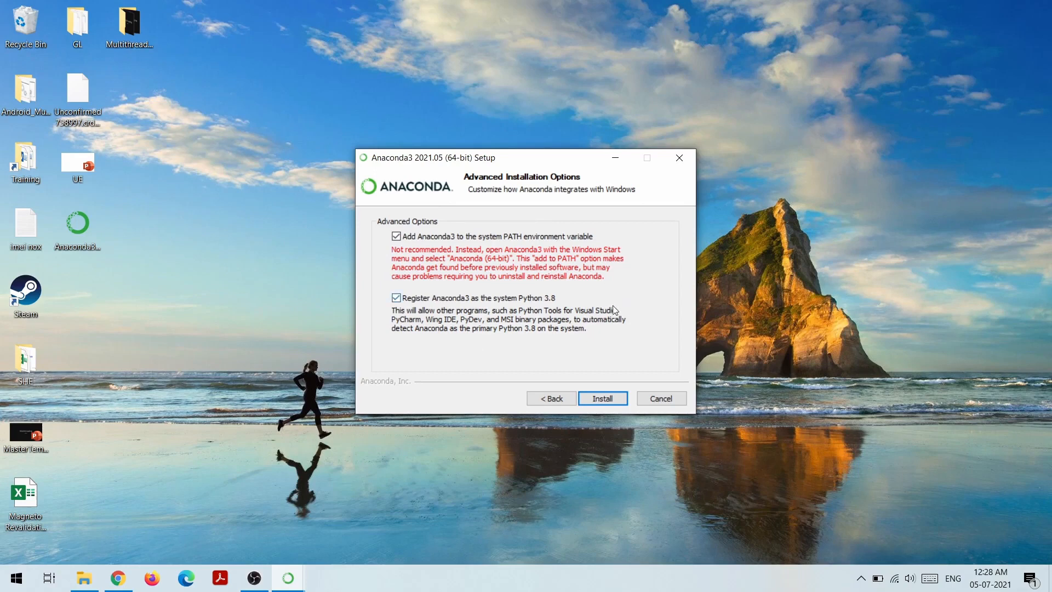
click(396, 237)
click(396, 237)
click(594, 398)
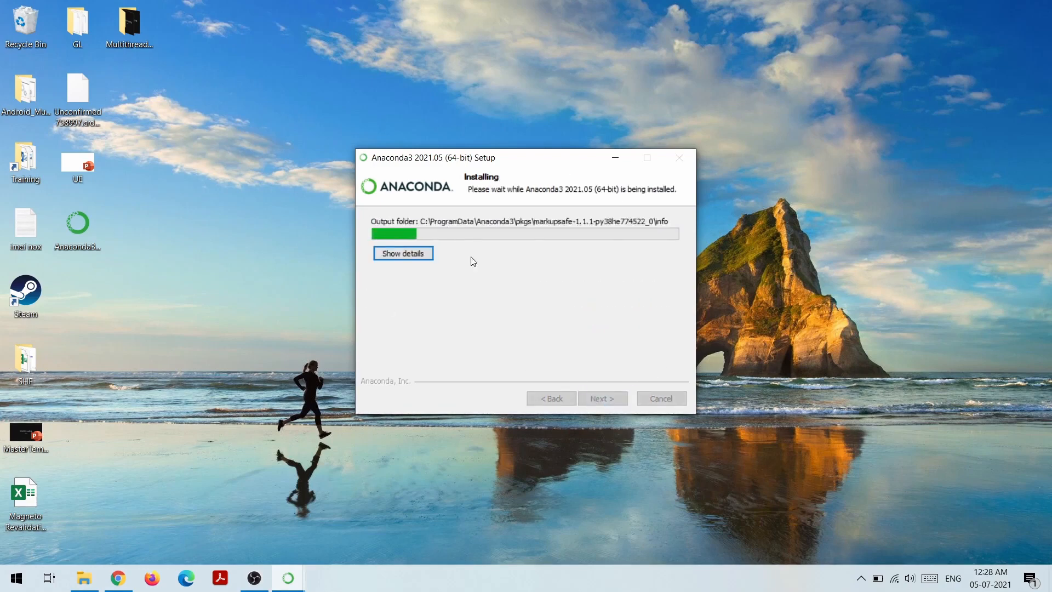
- Check whether the python command runs from a Command Prompt, and close the Microsoft Store page and the Command Prompt
key(super)
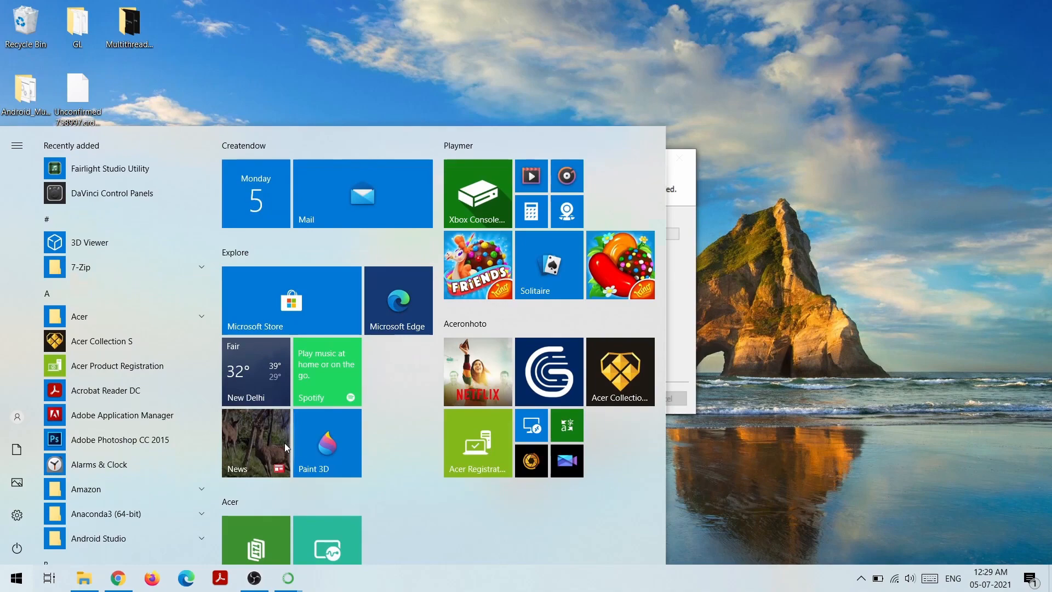
text(cmd)
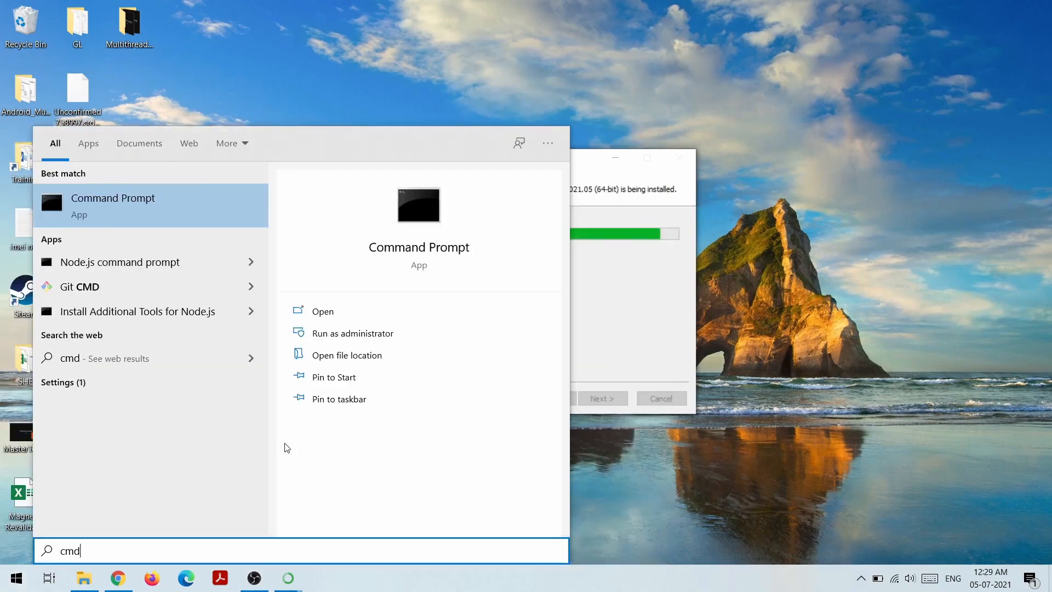
key(Return)
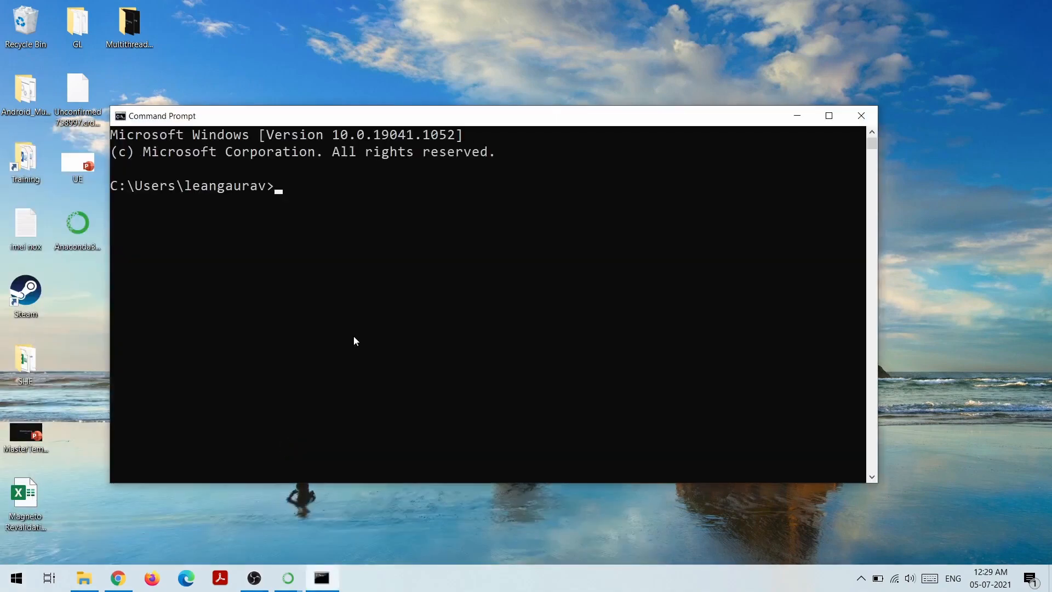
drag(462, 114, 508, 66)
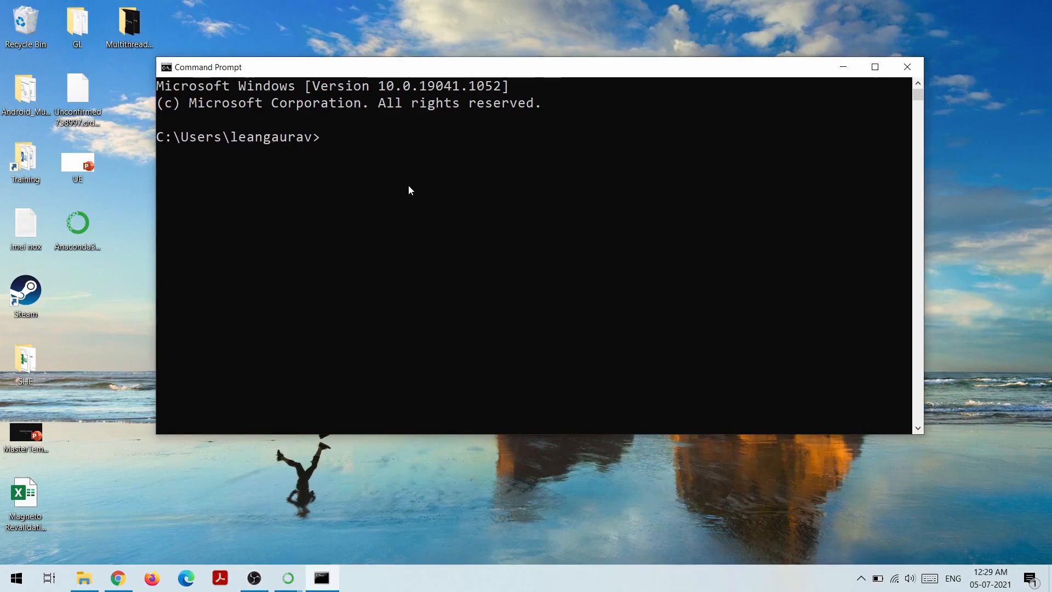
text(python)
key(Return)
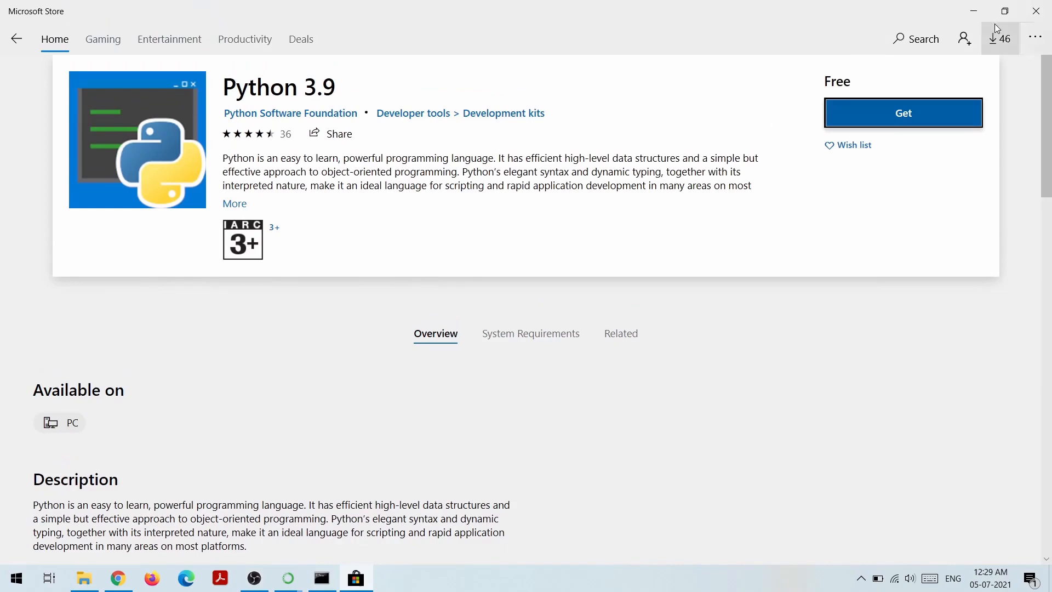
click(1048, 7)
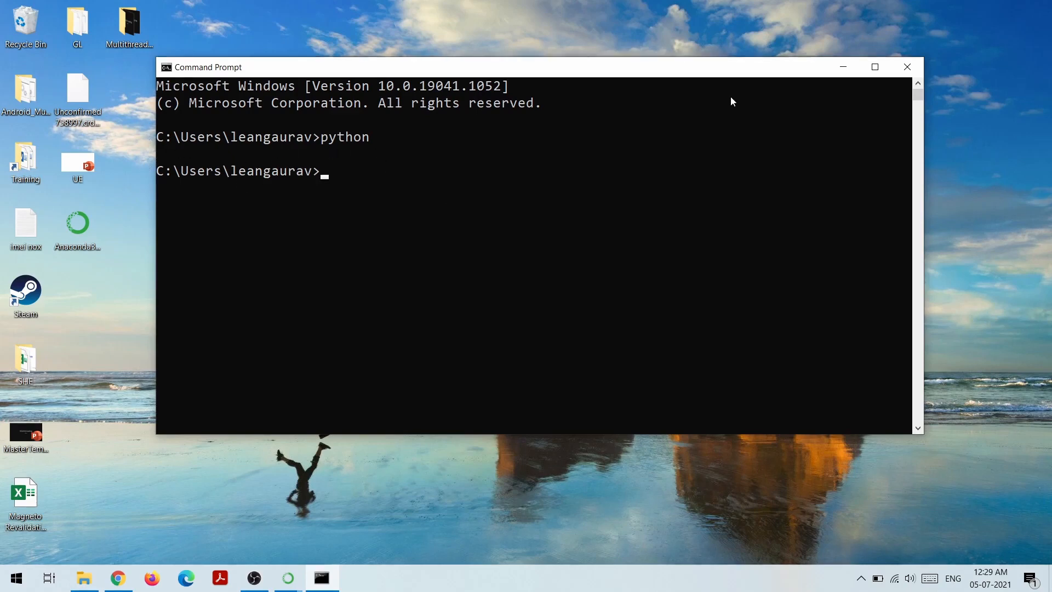
click(910, 65)
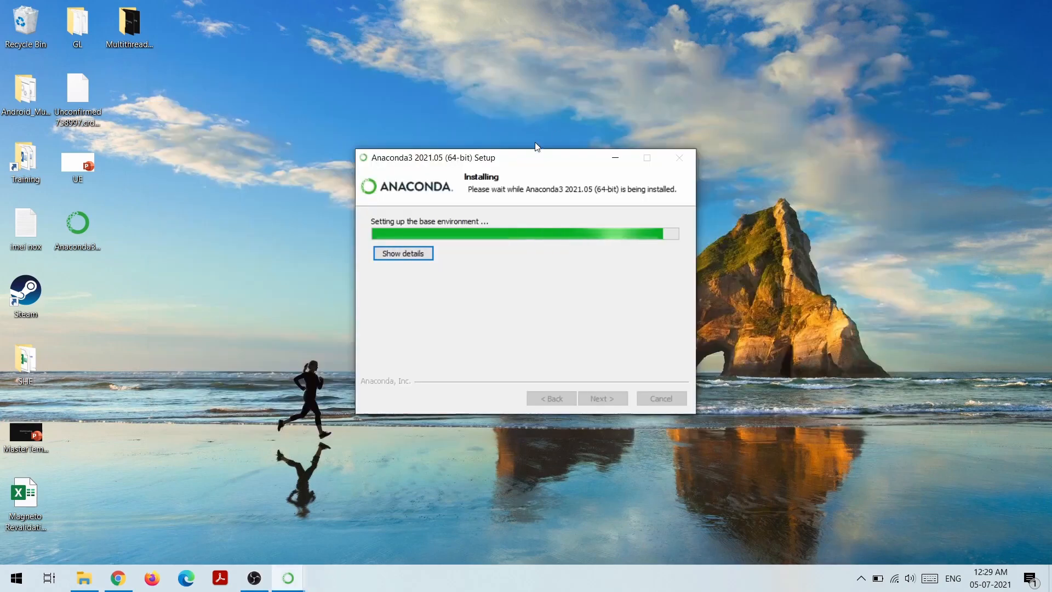
- Show the detailed log of the running Anaconda3 installation
click(410, 255)
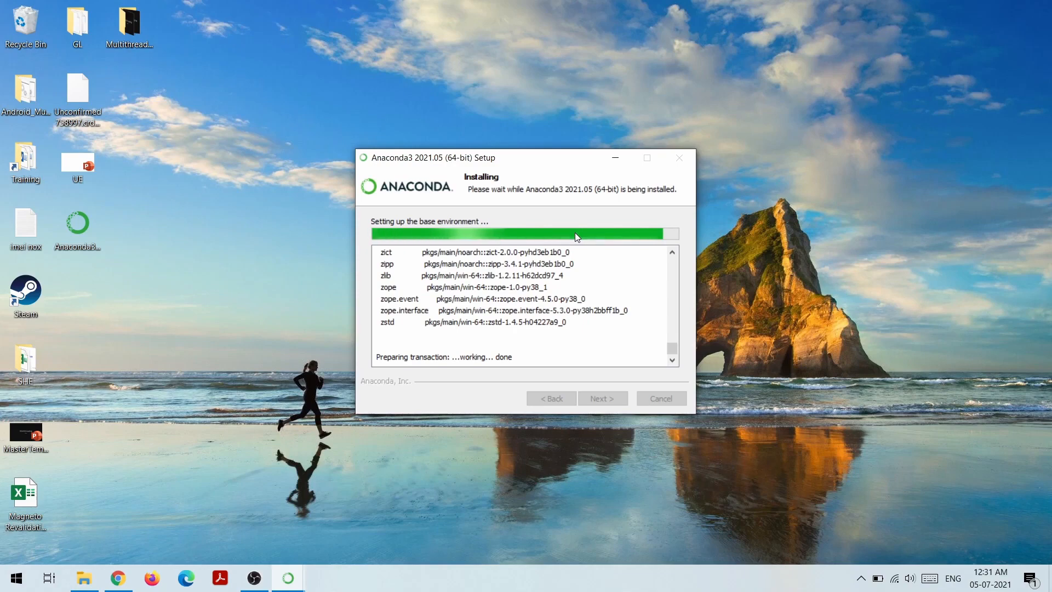
click(256, 584)
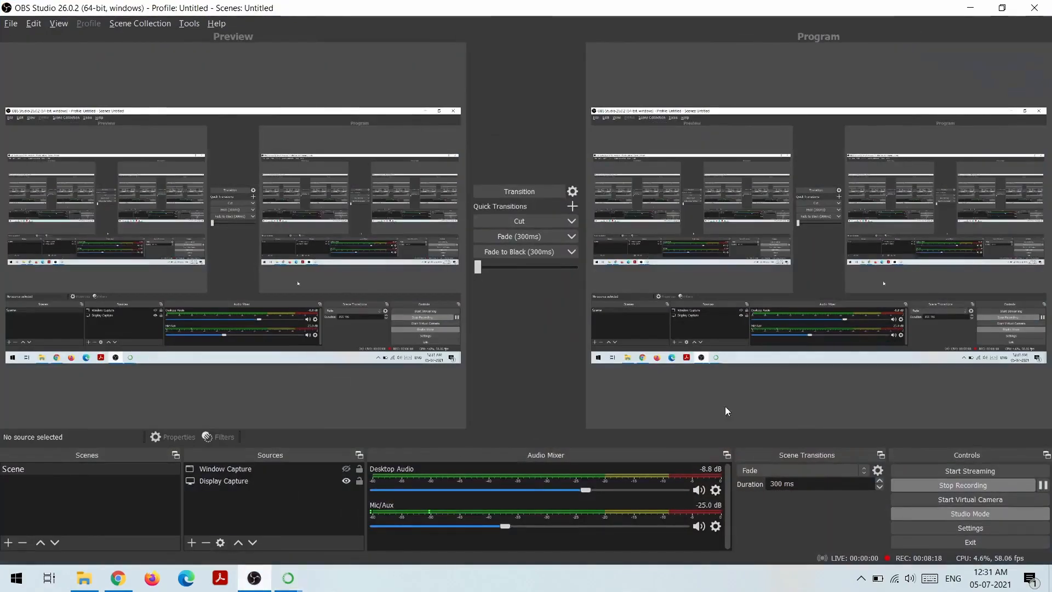
click(992, 487)
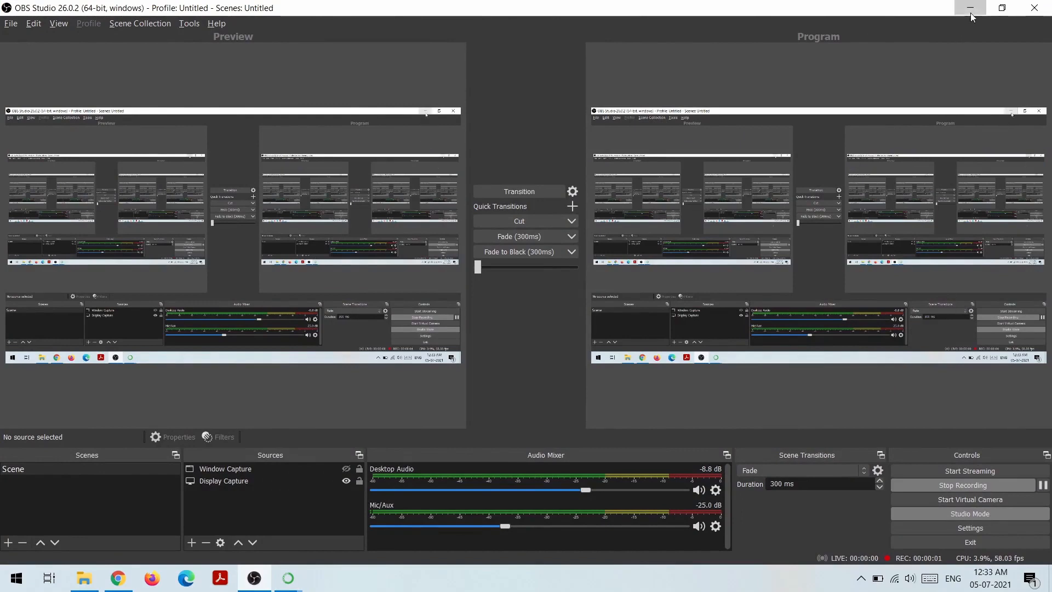
click(970, 8)
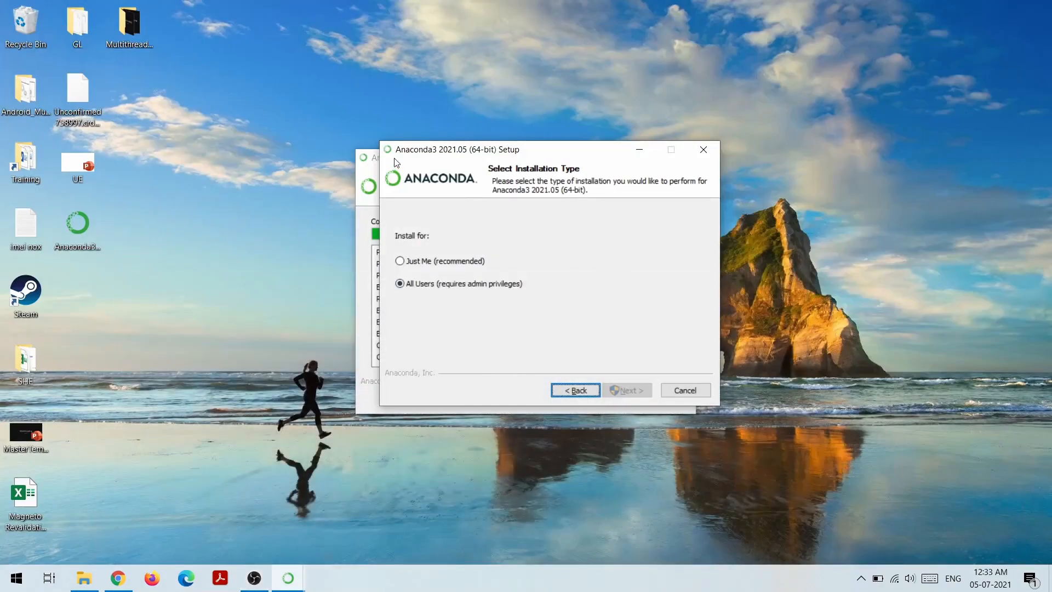
- Bring the completed Anaconda3 setup window to the front and continue past the installation log and the PyCharm page
click(366, 158)
click(445, 160)
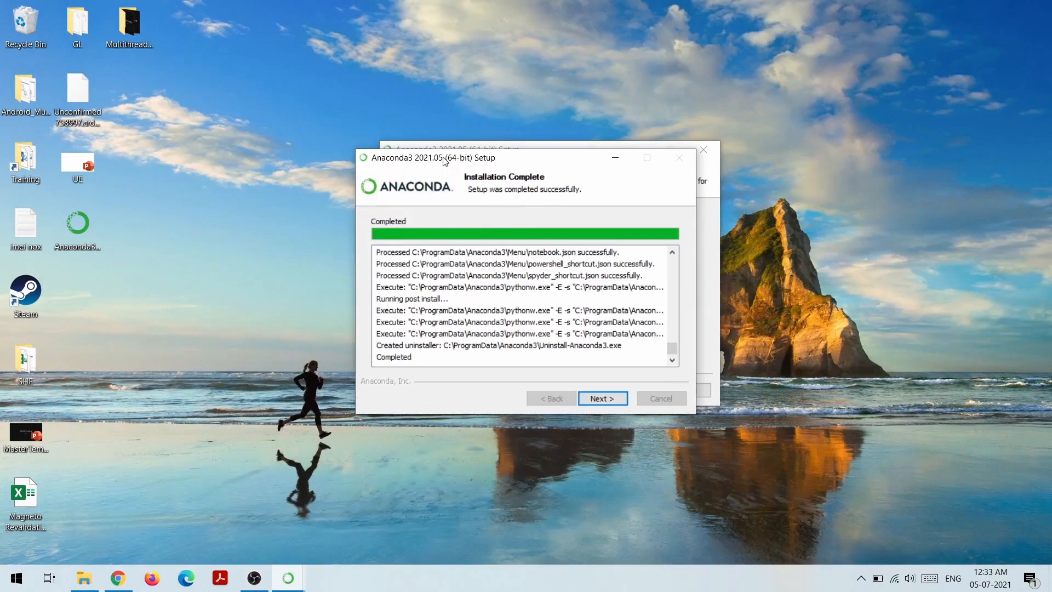
drag(445, 161, 467, 150)
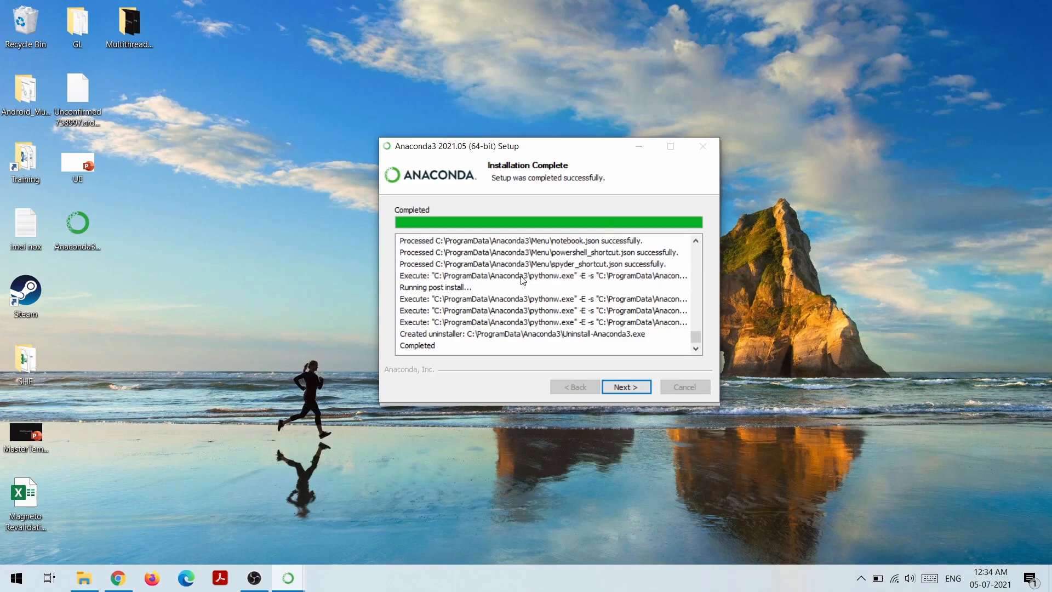
right_click(81, 223)
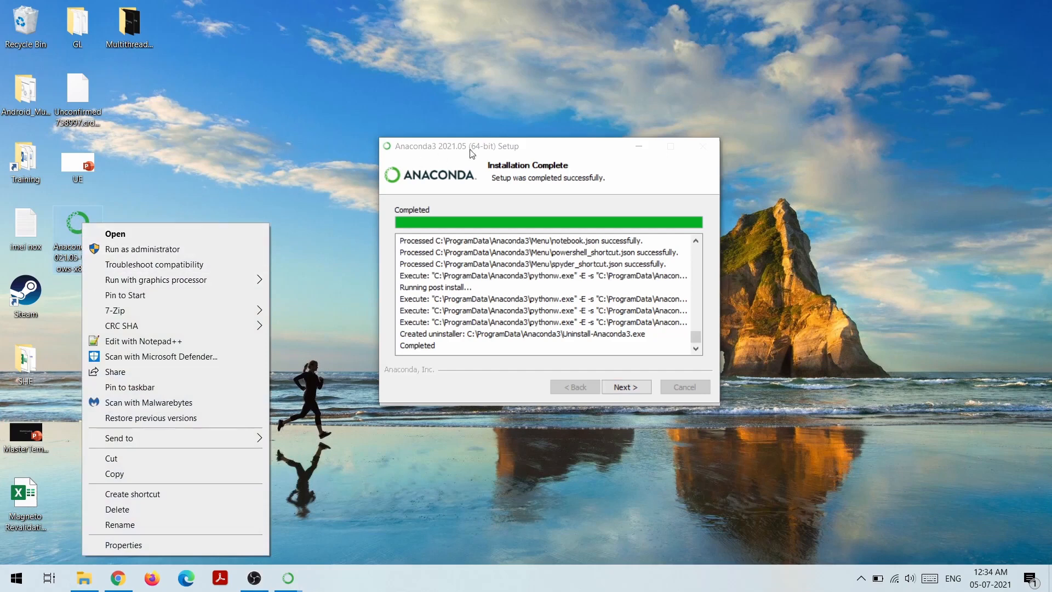
click(523, 164)
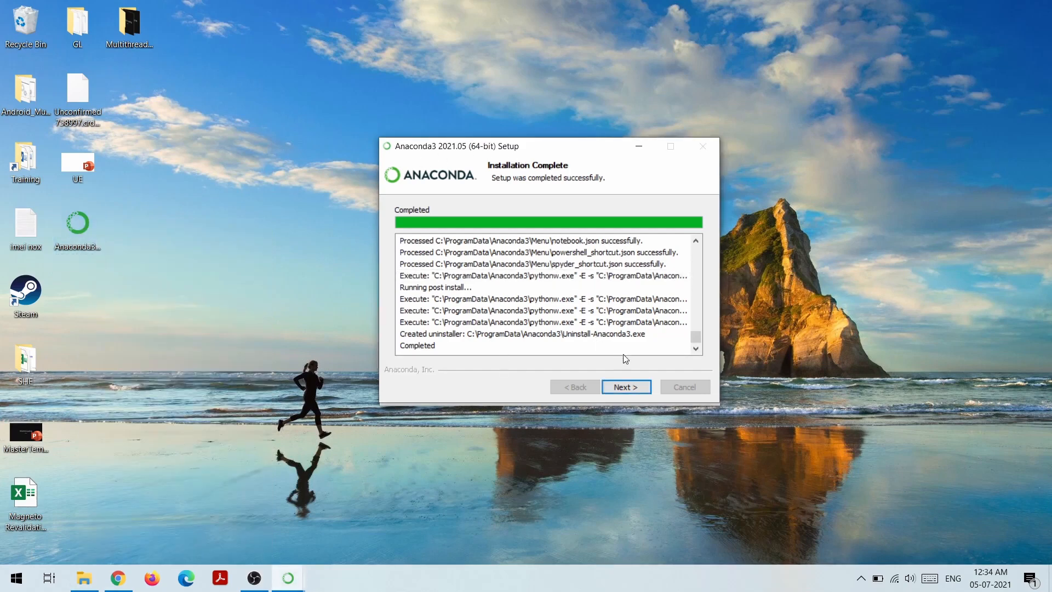
click(628, 388)
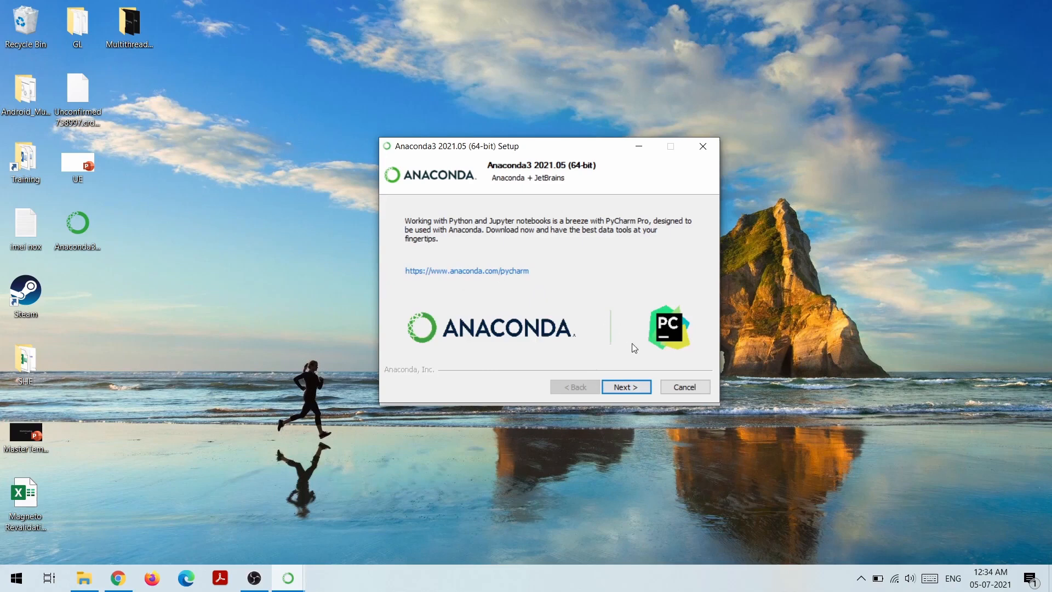
click(633, 388)
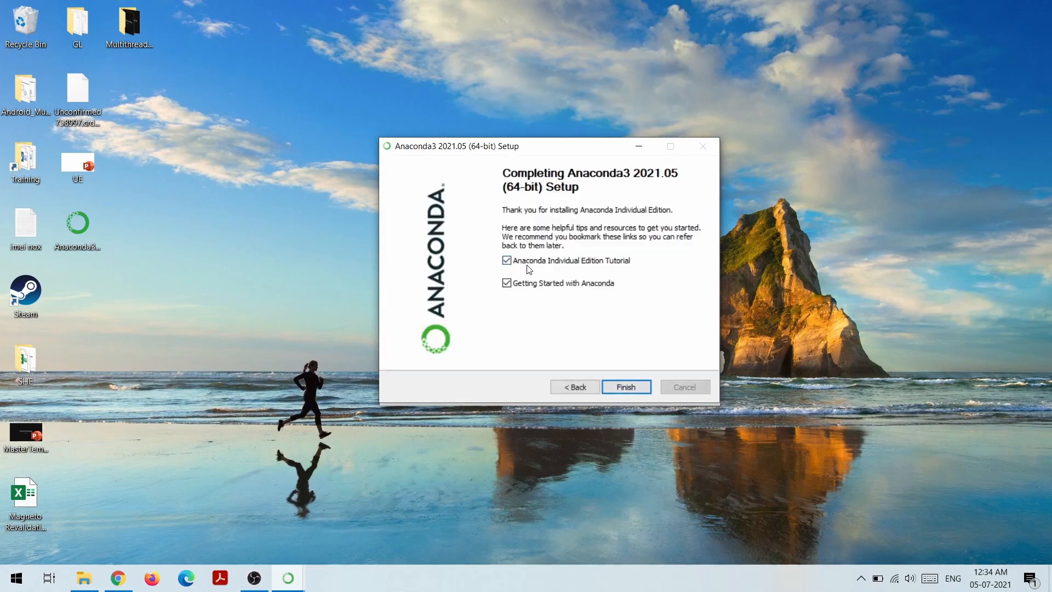
- Turn off the Anaconda Individual Edition Tutorial and Getting Started with Anaconda options, and finish the setup
click(507, 261)
click(505, 286)
click(615, 384)
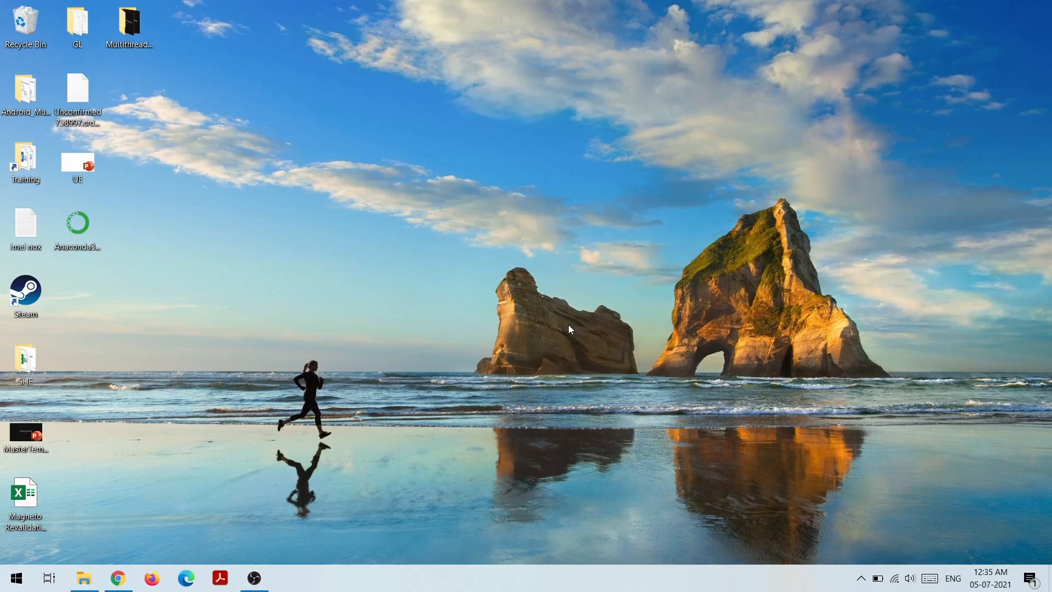
- Open a new Command Prompt and start the Python interpreter with the python command
key(super)
text(cmd)
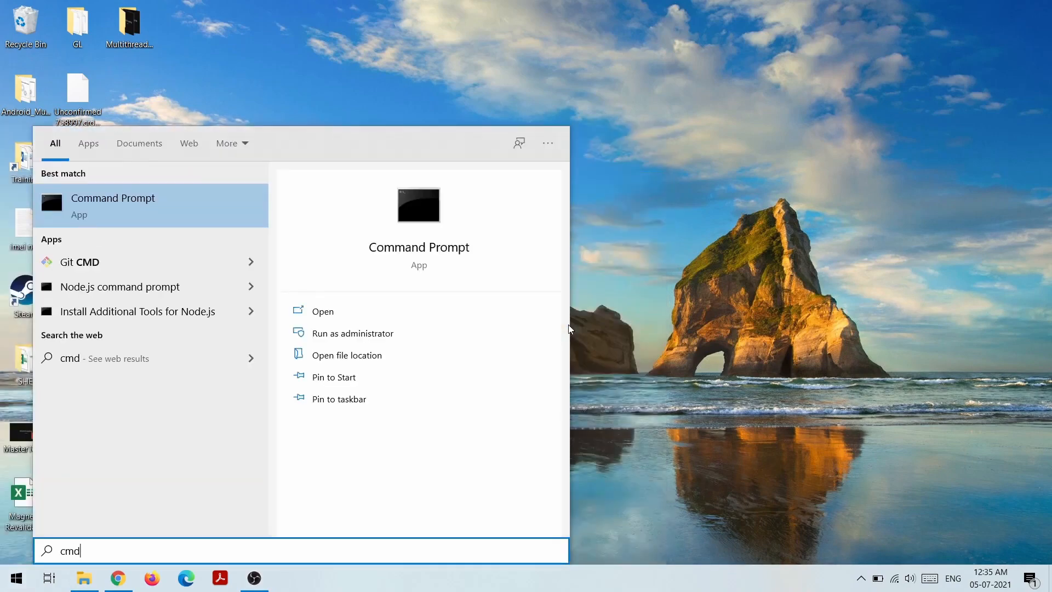
key(Return)
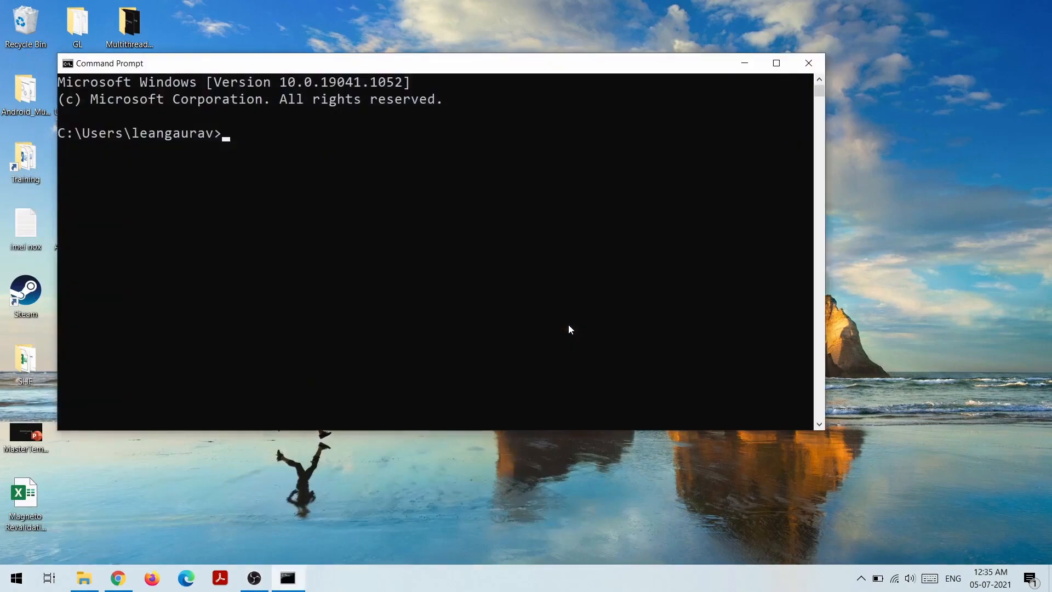
text(python)
key(Return)
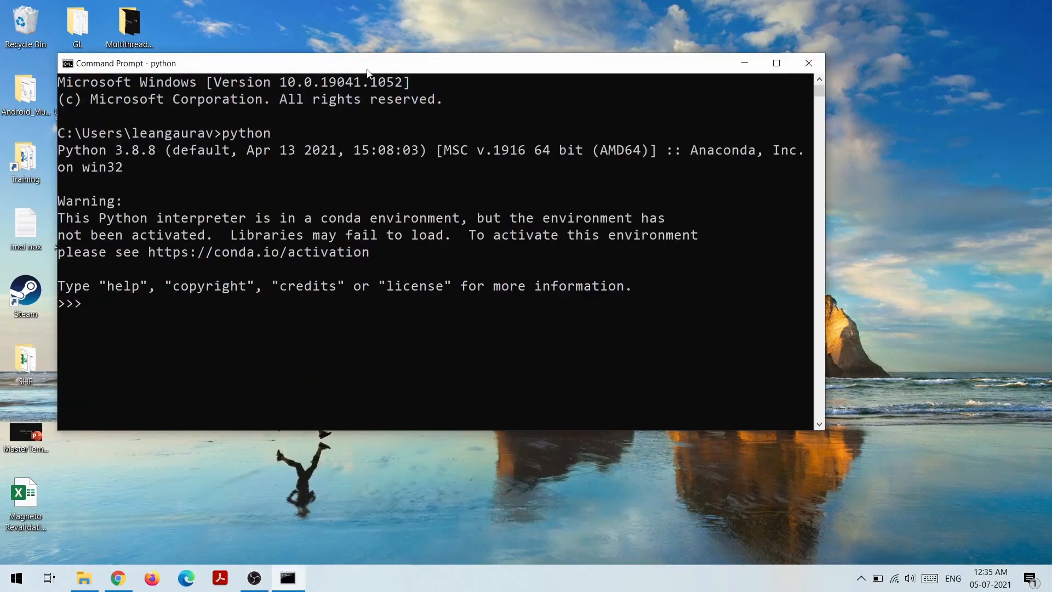
drag(369, 73, 472, 62)
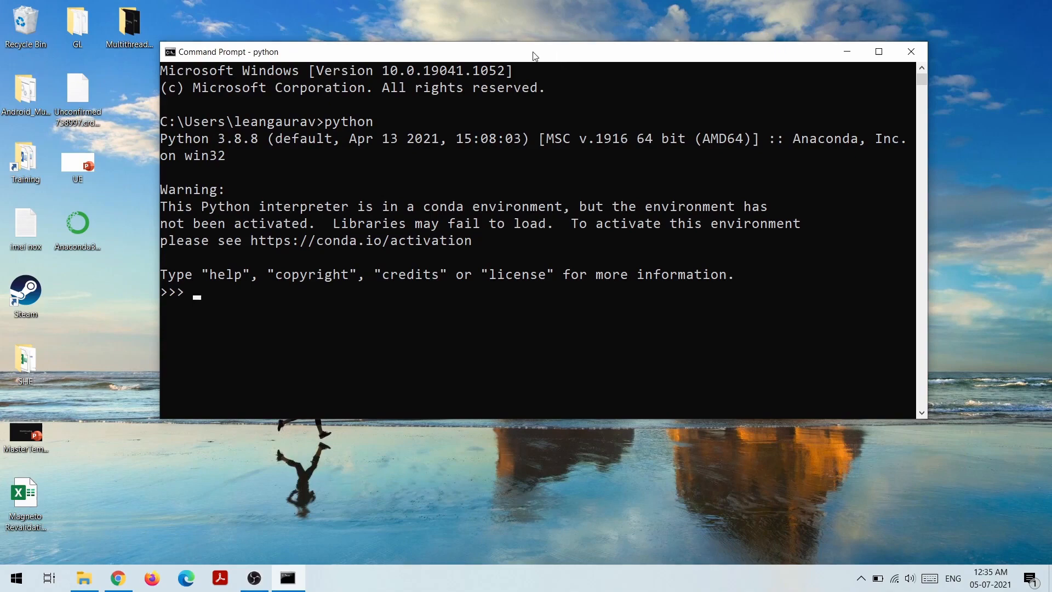
drag(535, 54, 509, 66)
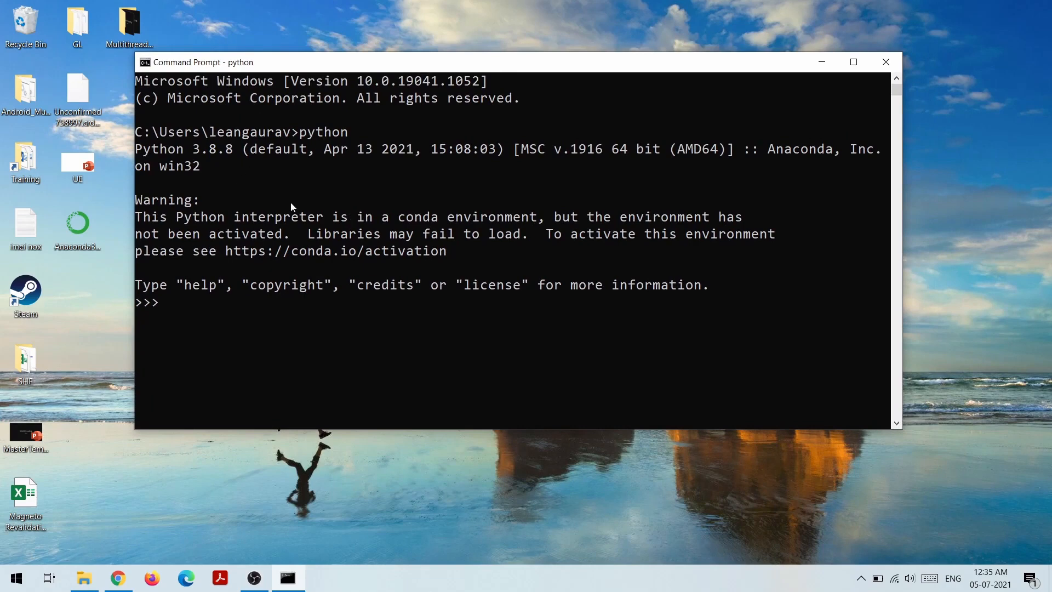
- Evaluate 1+1 in the Python interpreter, leave it with exit(), and close the Command Prompt
text(1+1)
key(Return)
text(exit())
key(Return)
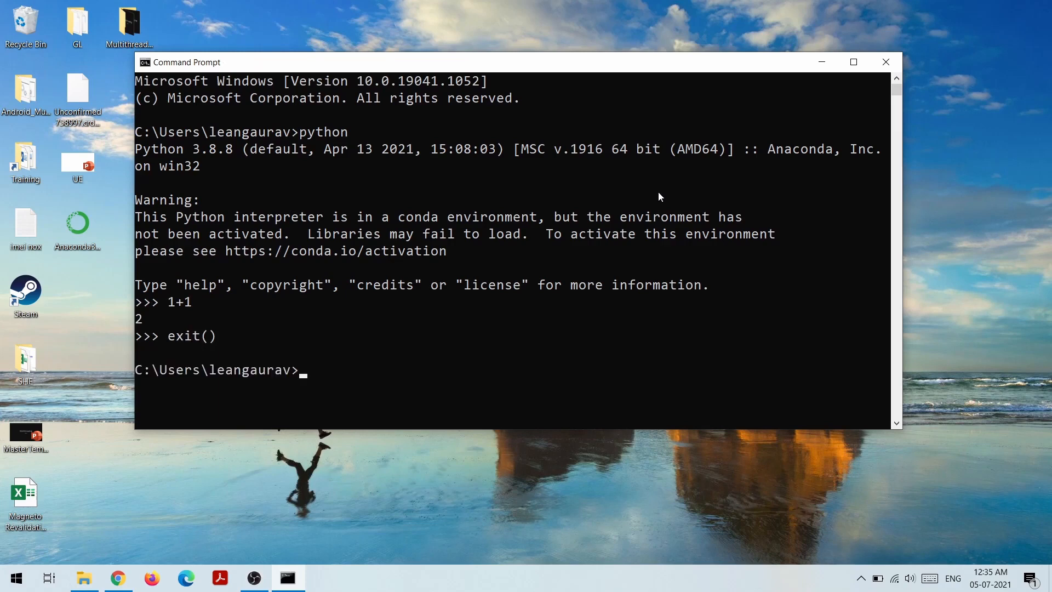
click(891, 62)
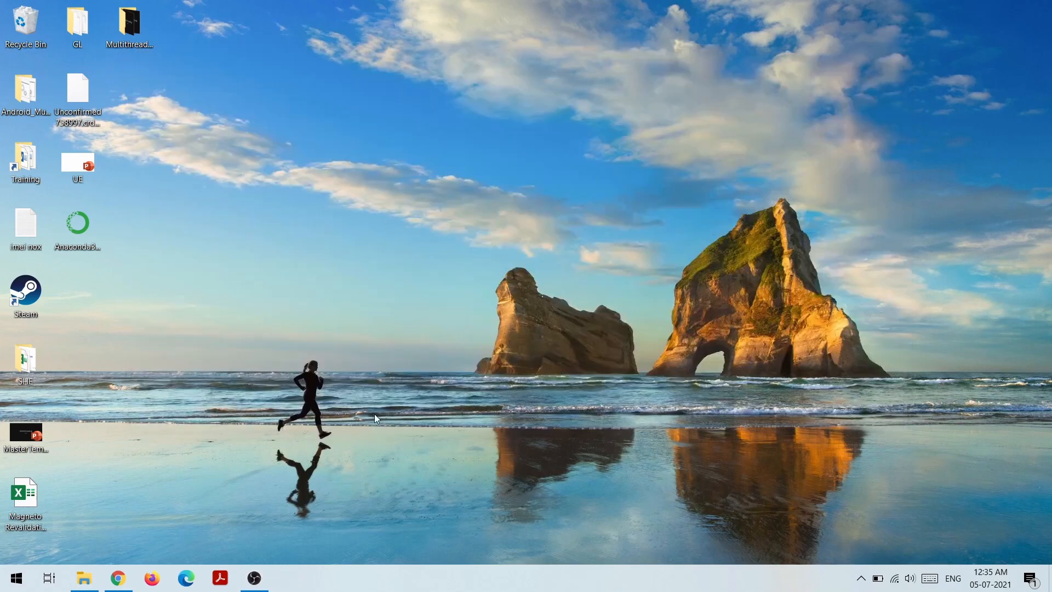
- Find Jupyter Notebook (Anaconda3) through the Windows search for "jupy" and launch it
click(16, 579)
text(jupy)
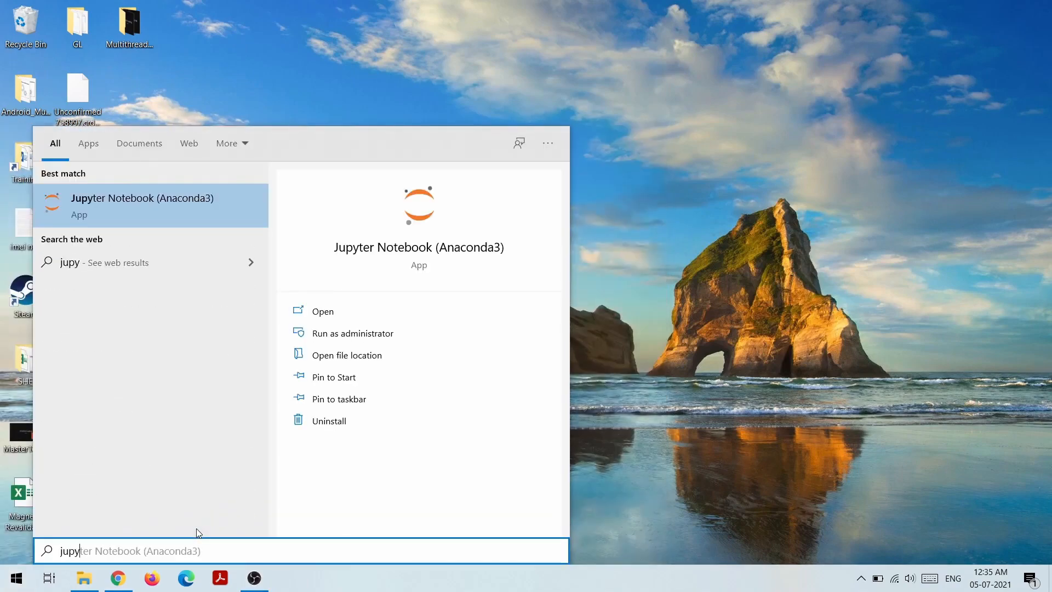
key(Return)
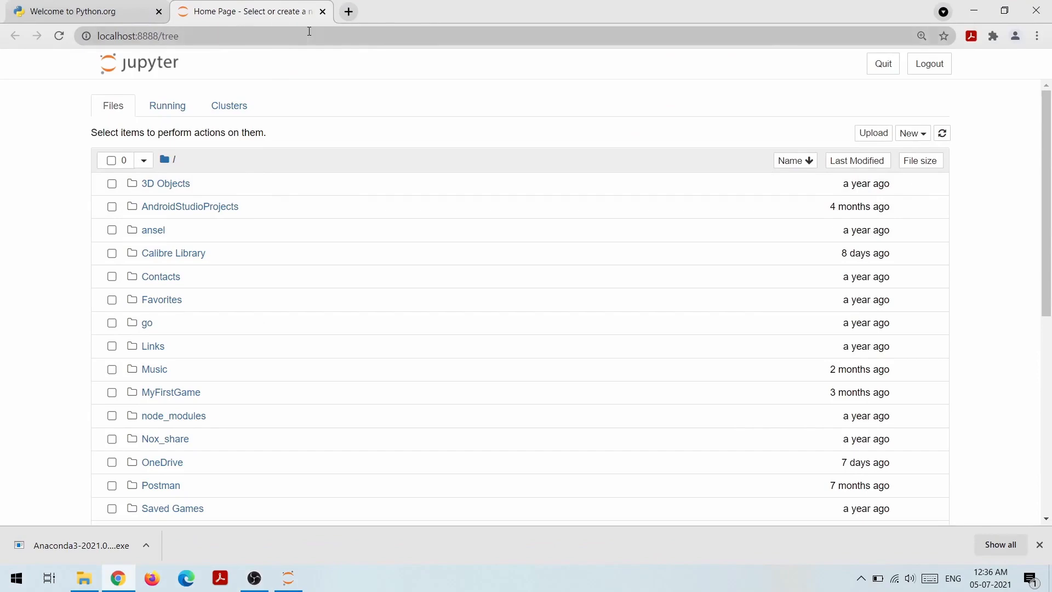
- Check the Jupyter Notebook server console, return to the browser and minimize it, and reposition the console window on the desktop
key(alt+Tab)
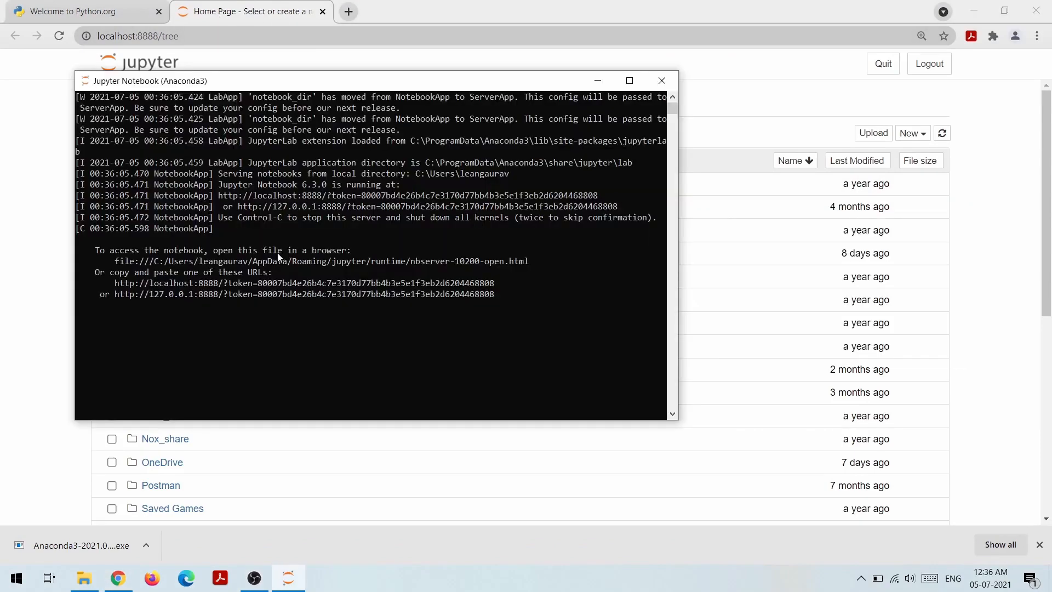
click(780, 115)
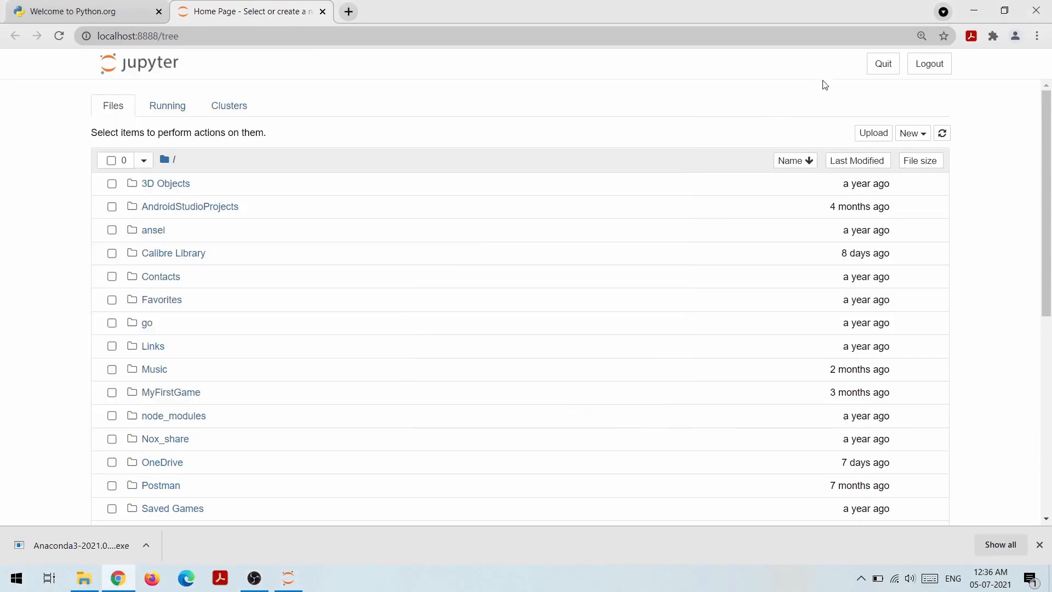
click(974, 12)
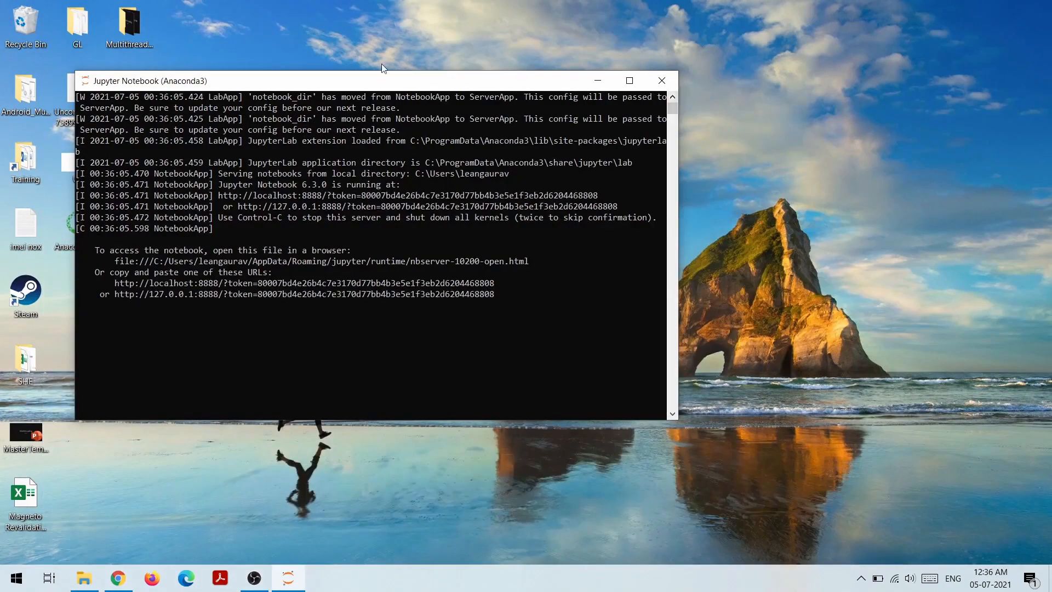
drag(364, 79, 565, 60)
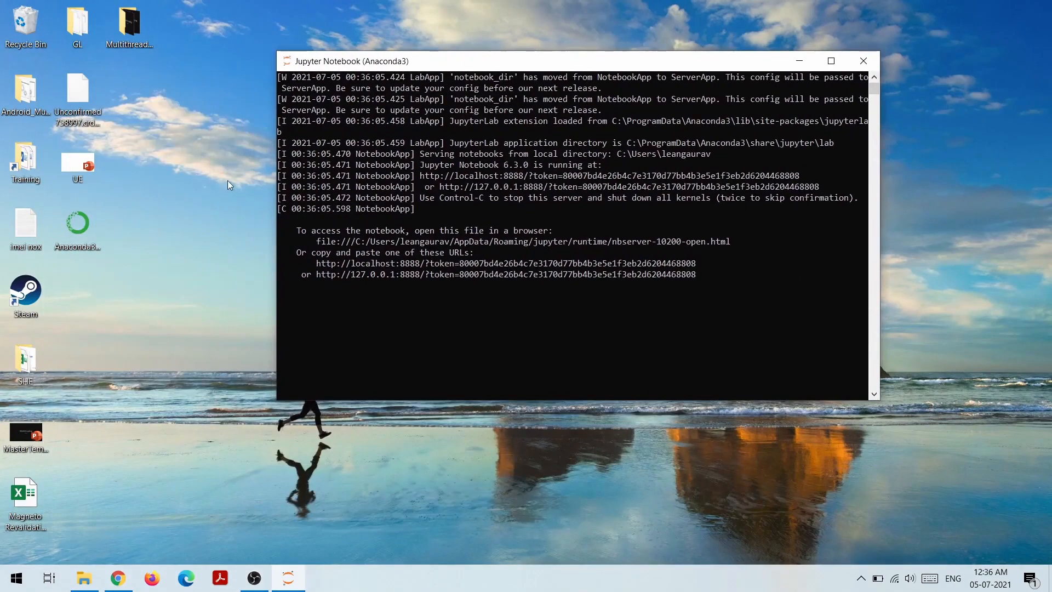
- Switch to File Explorer, go to the C: drive, and open the path C:\ProgramData
click(85, 580)
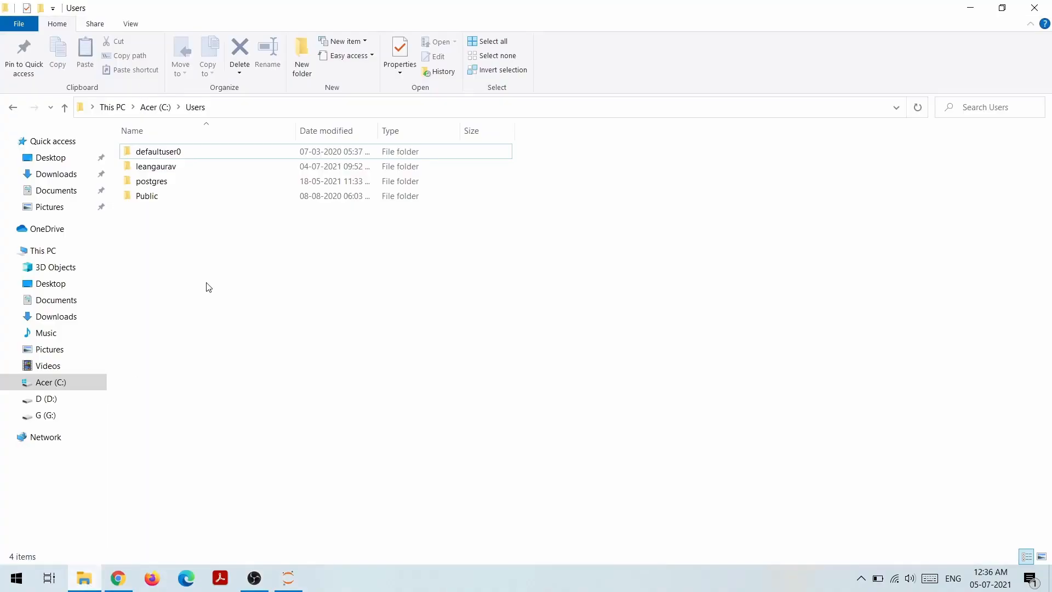
click(51, 385)
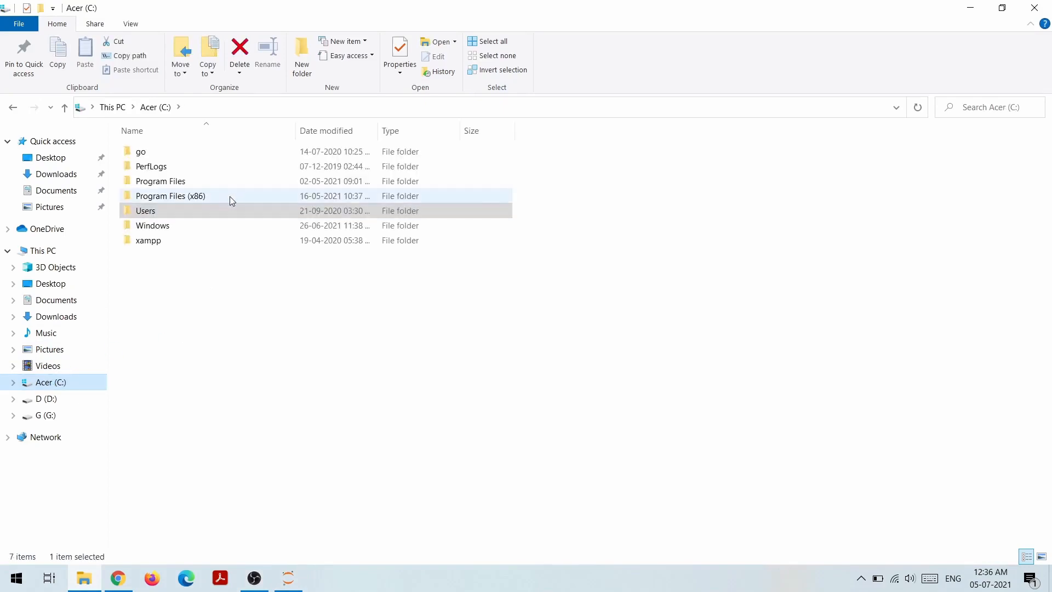
click(207, 186)
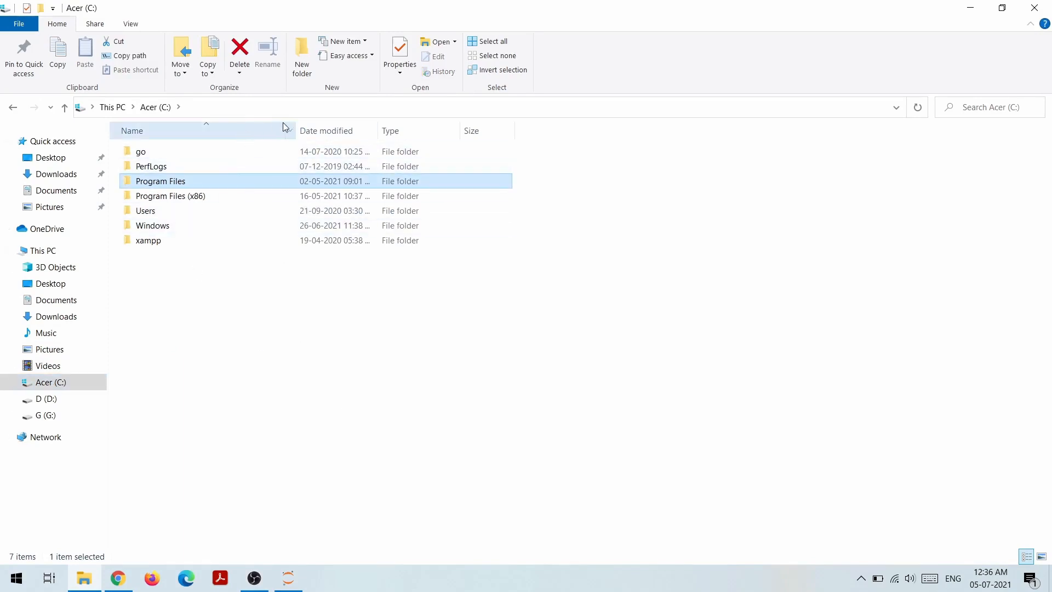
click(329, 108)
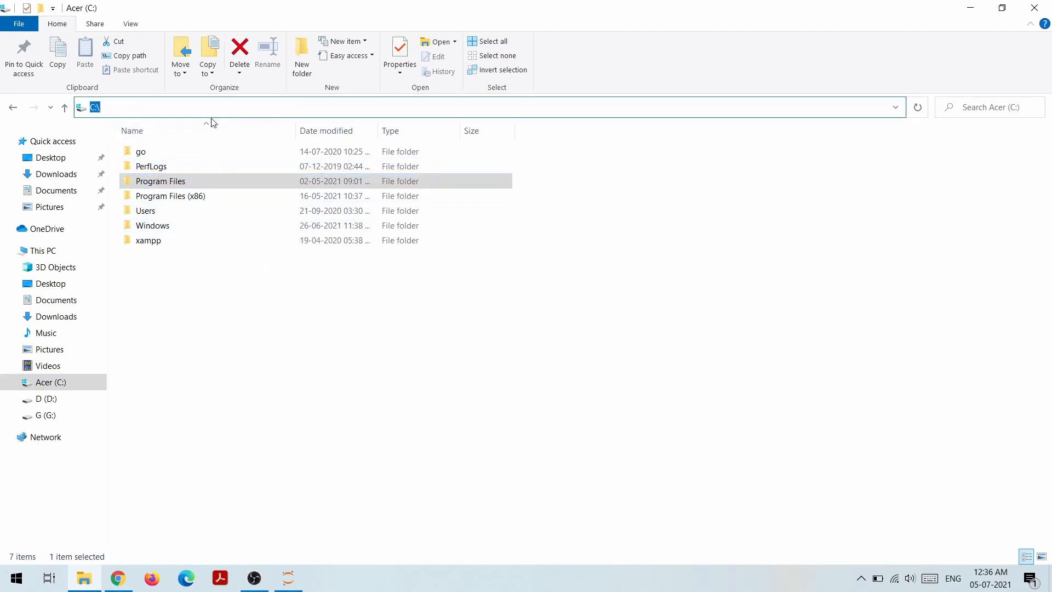
click(243, 107)
text(ProgramData)
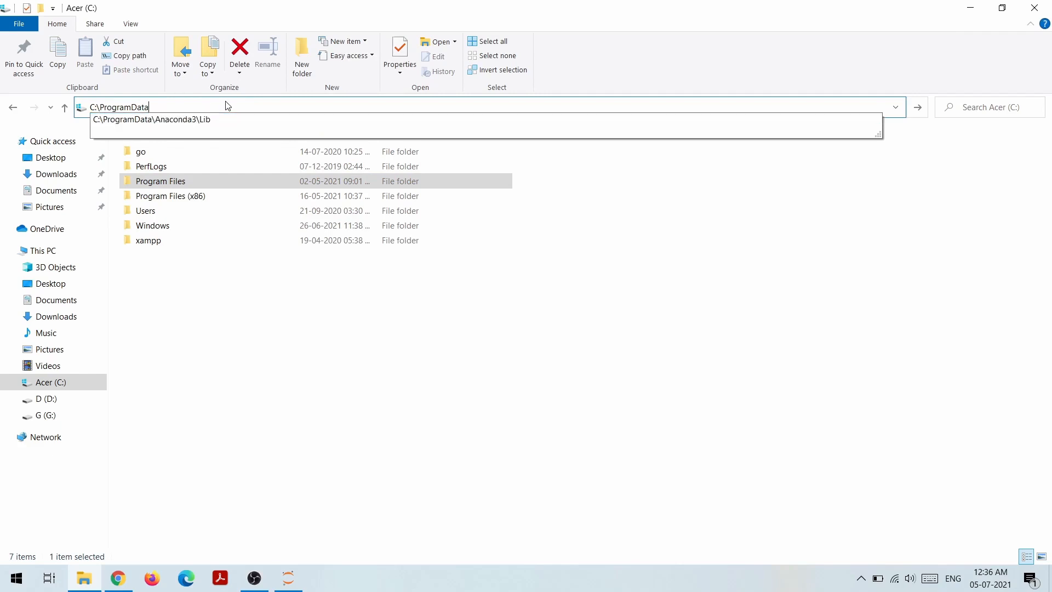
key(Return)
- Open the Anaconda3 folder in ProgramData, run its python application, and close the interpreter window
scroll(189, 213, down, 1)
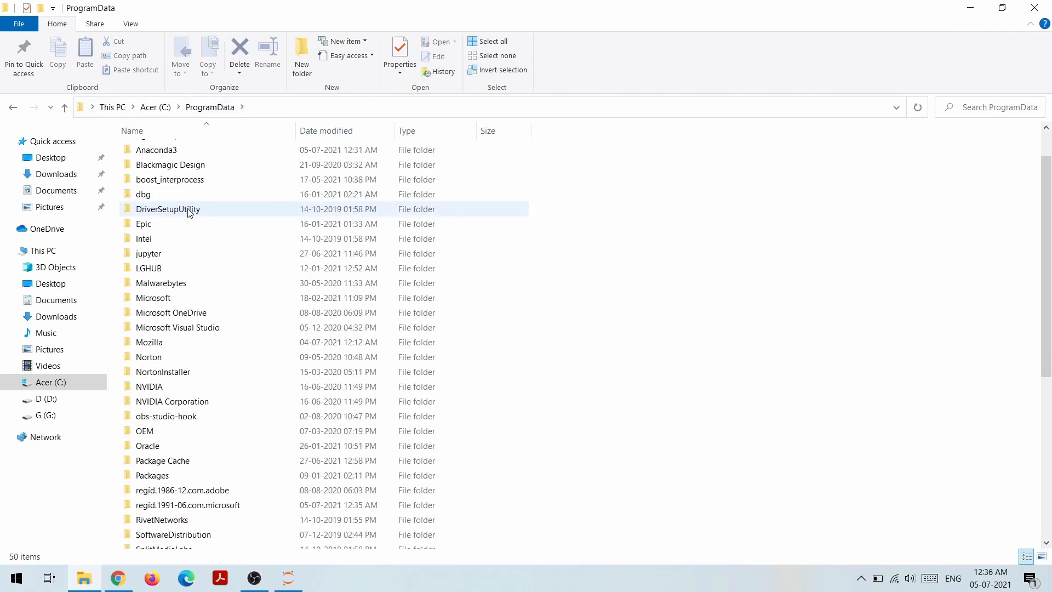
scroll(188, 181, up, 1)
click(167, 202)
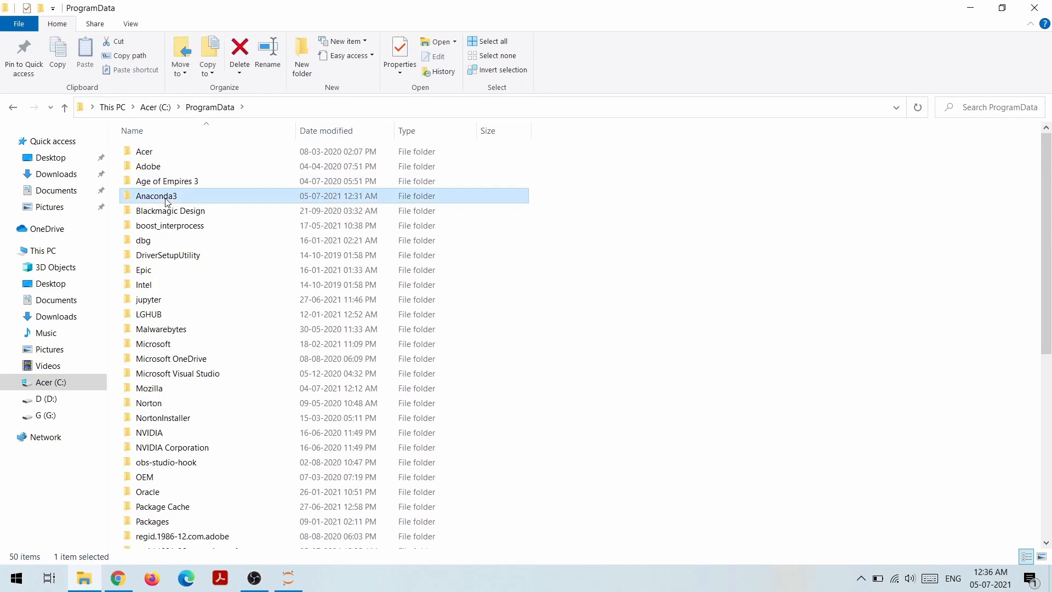
double_click(167, 203)
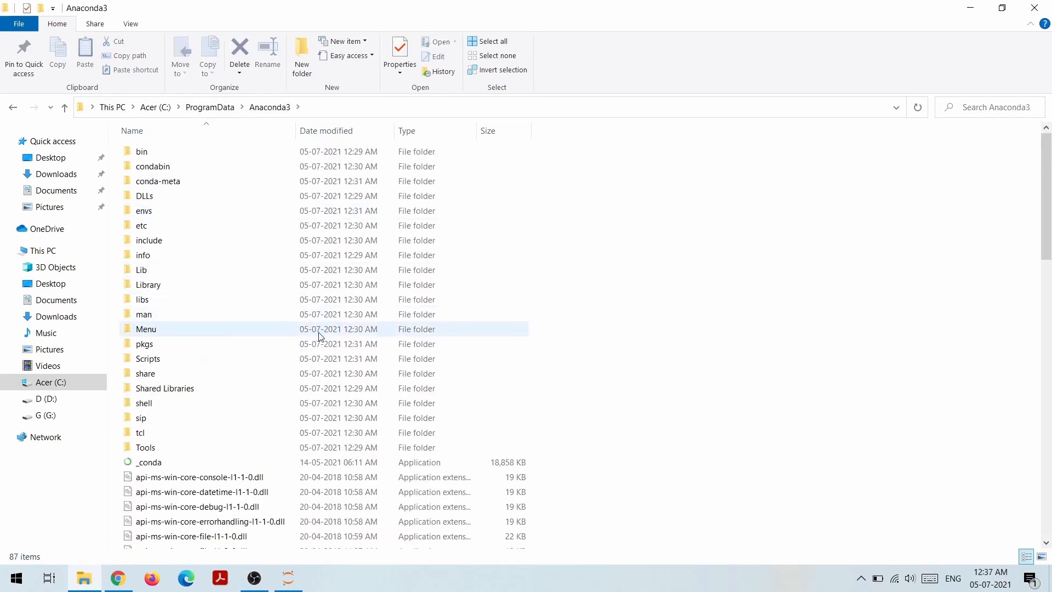
scroll(320, 336, down, 1)
scroll(320, 336, up, 1)
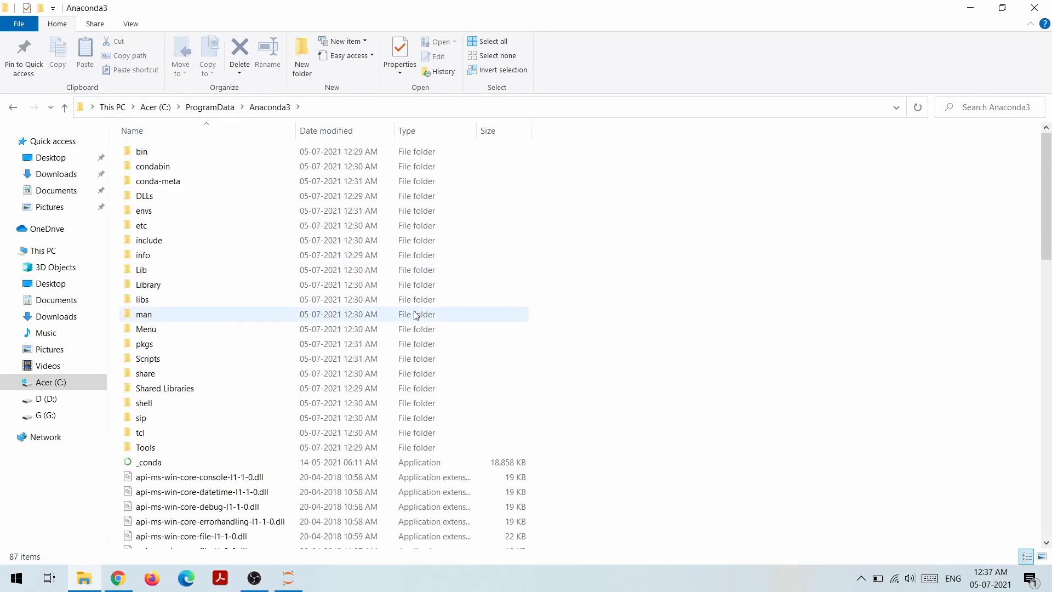
scroll(417, 315, down, 20)
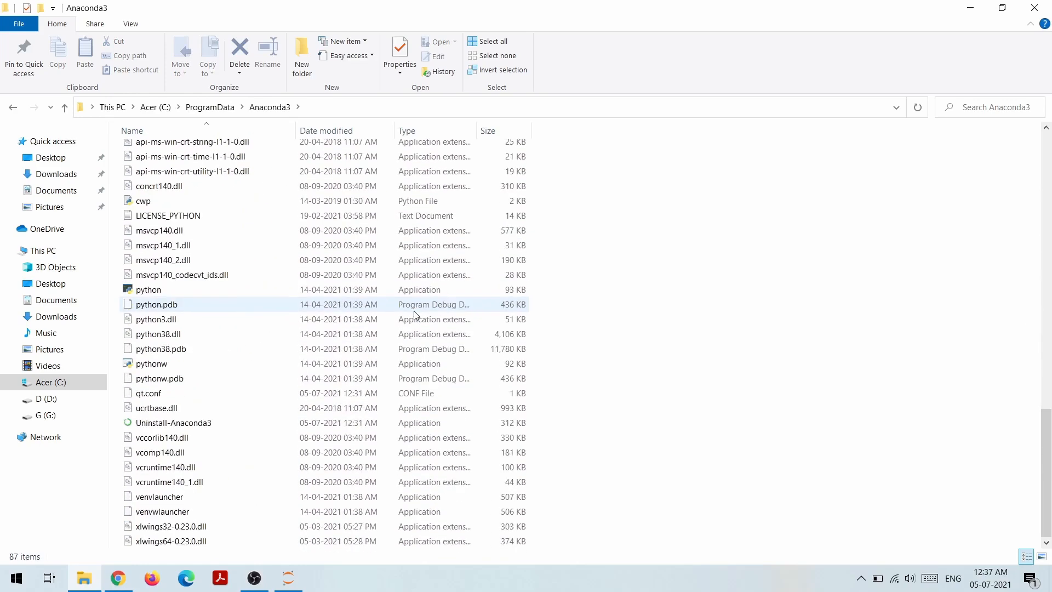
double_click(210, 289)
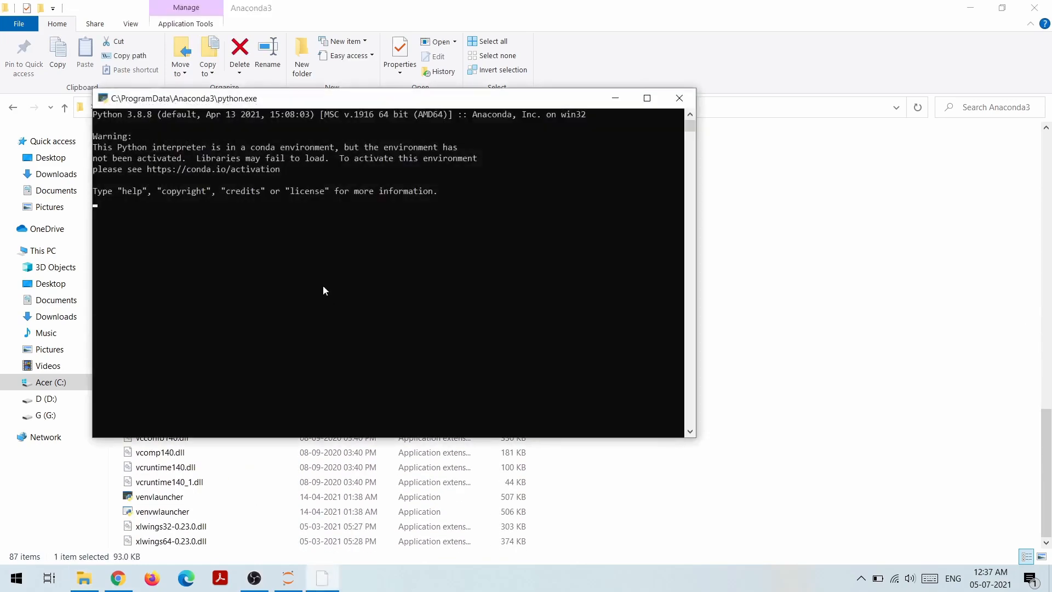
click(680, 99)
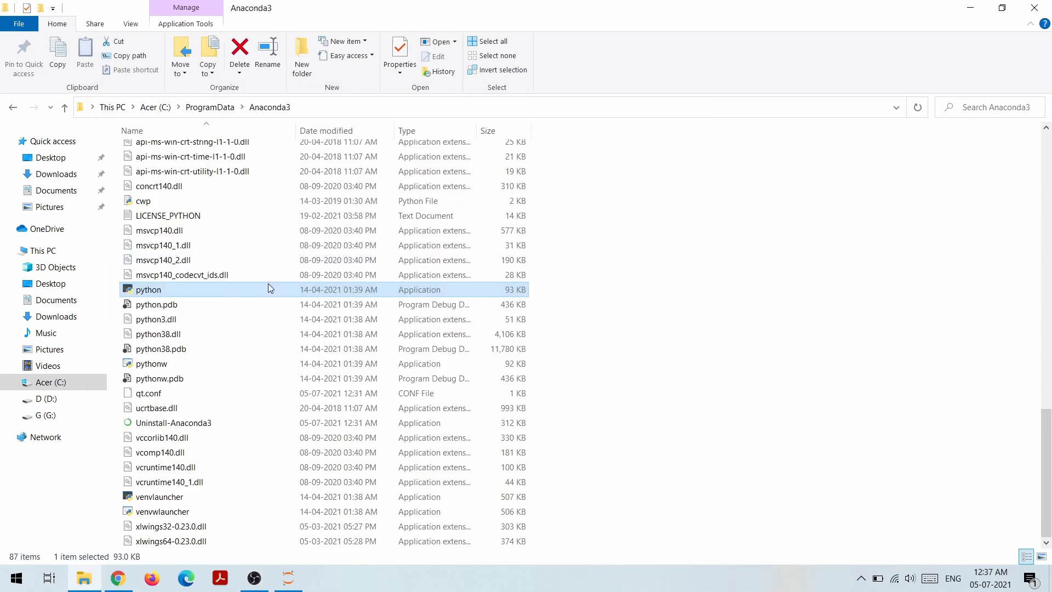
- Examine the subfolders and files in the Anaconda3 installation folder, then close File Explorer and reposition the Jupyter console window
scroll(261, 267, up, 3)
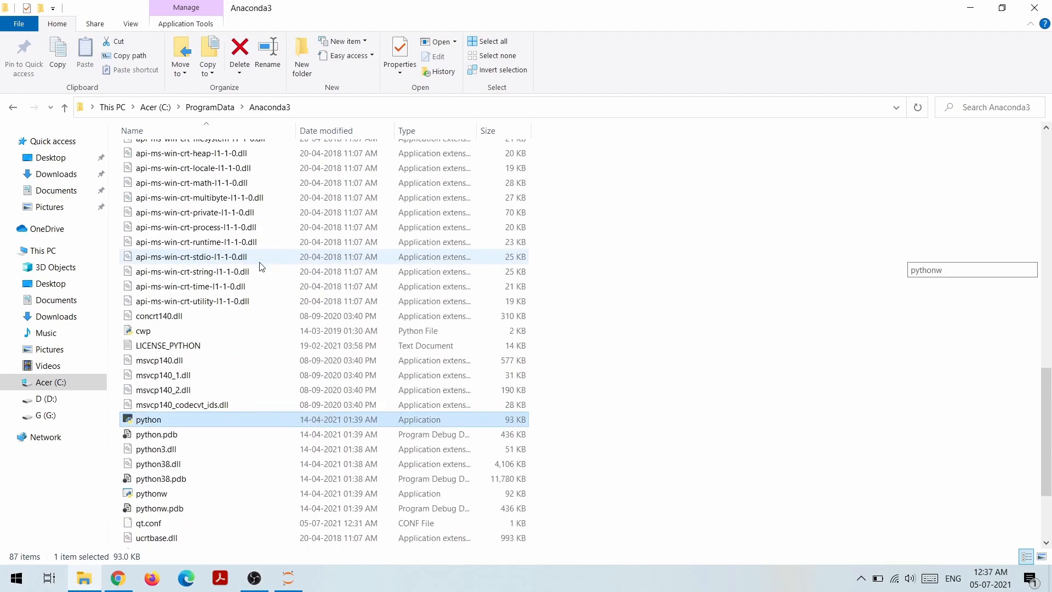
scroll(260, 267, down, 3)
scroll(261, 266, up, 12)
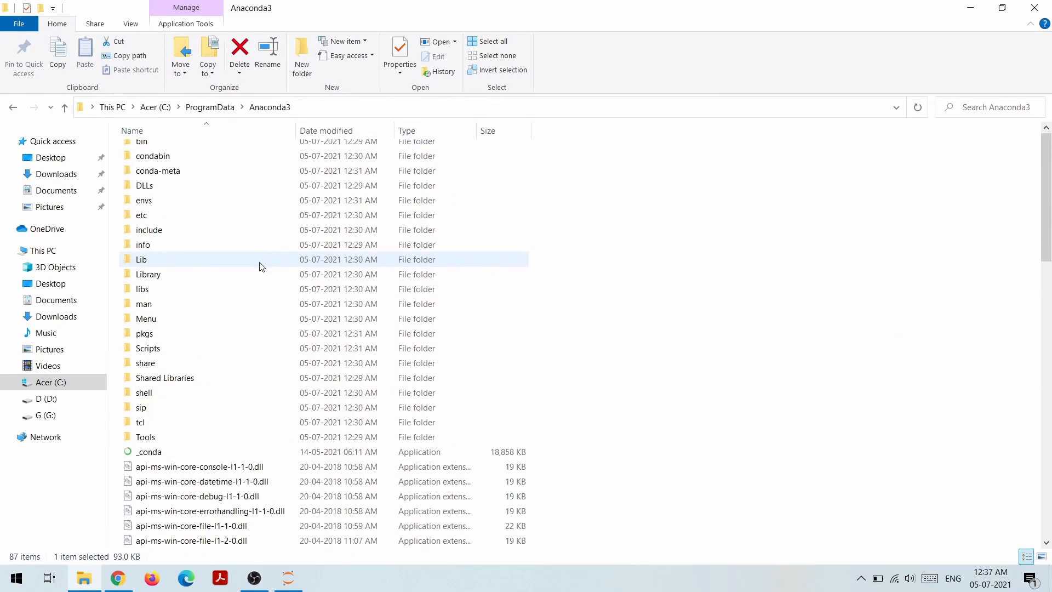
scroll(261, 267, up, 1)
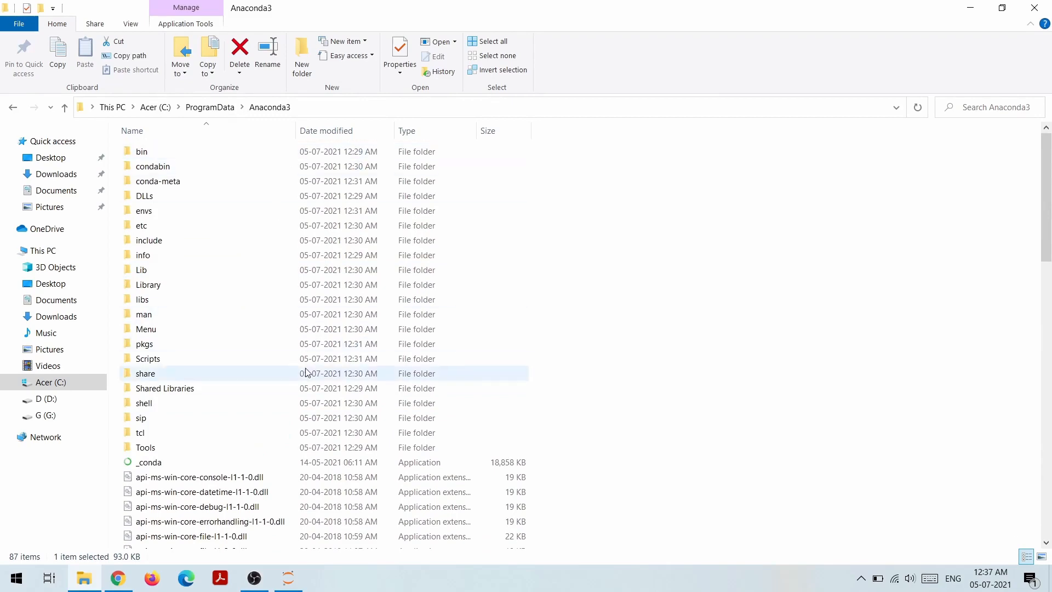
scroll(434, 321, down, 11)
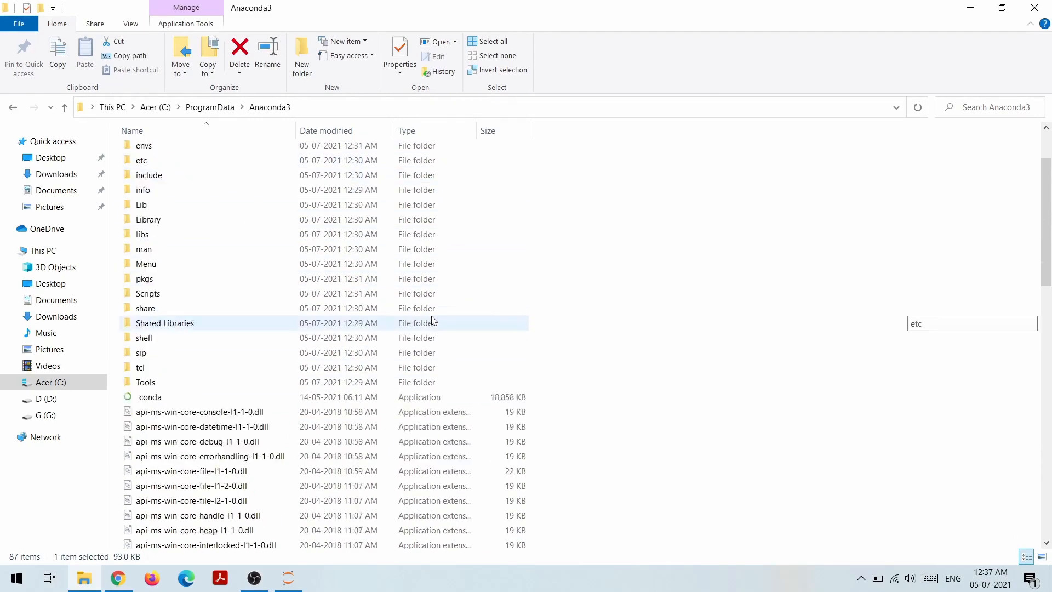
scroll(434, 321, down, 8)
scroll(434, 322, up, 18)
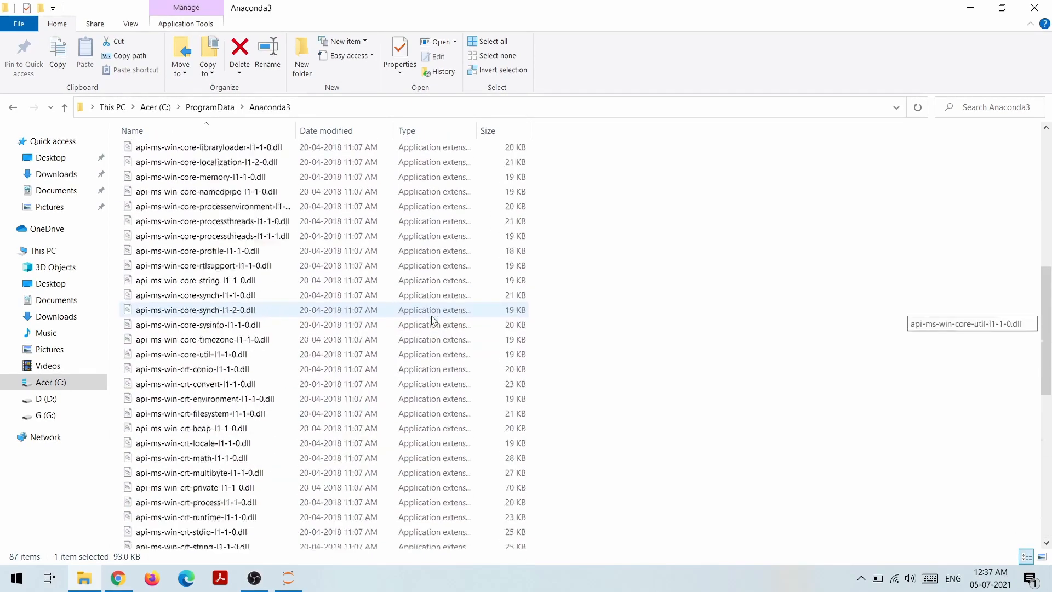
scroll(435, 321, up, 1)
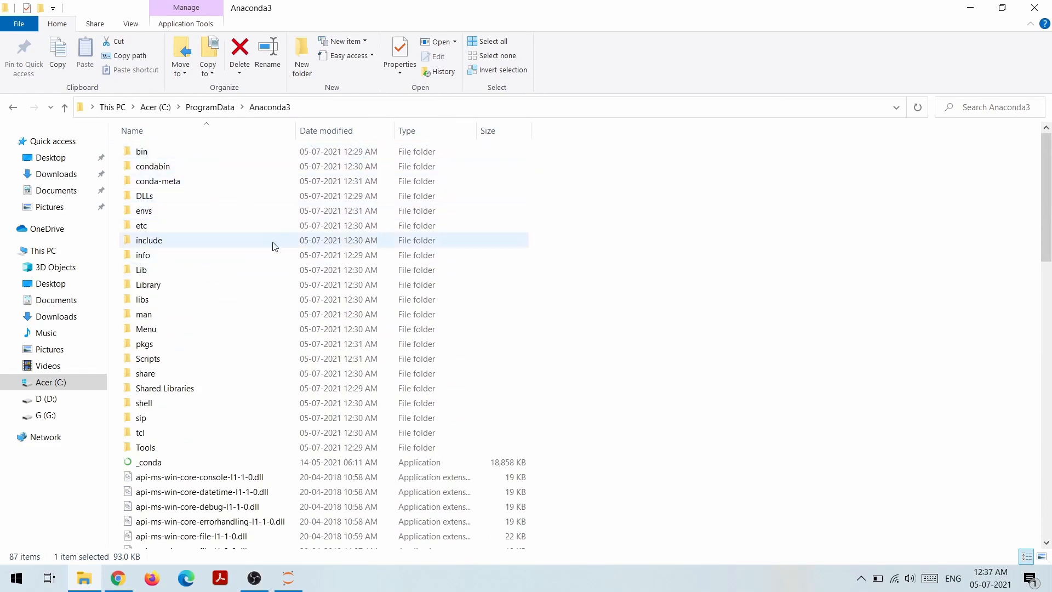
scroll(294, 463, down, 3)
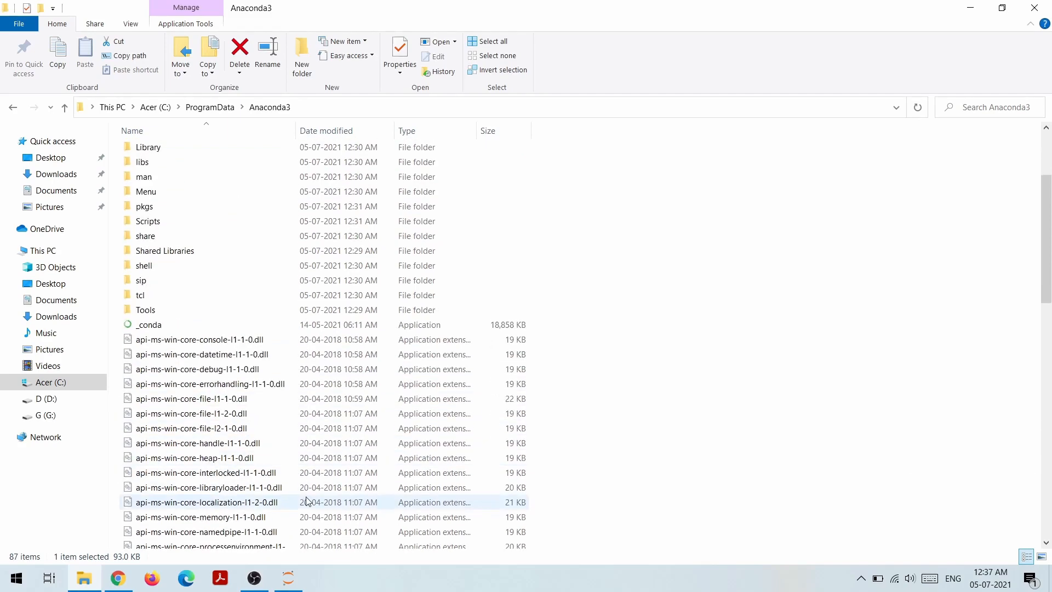
scroll(306, 500, down, 10)
scroll(306, 501, down, 5)
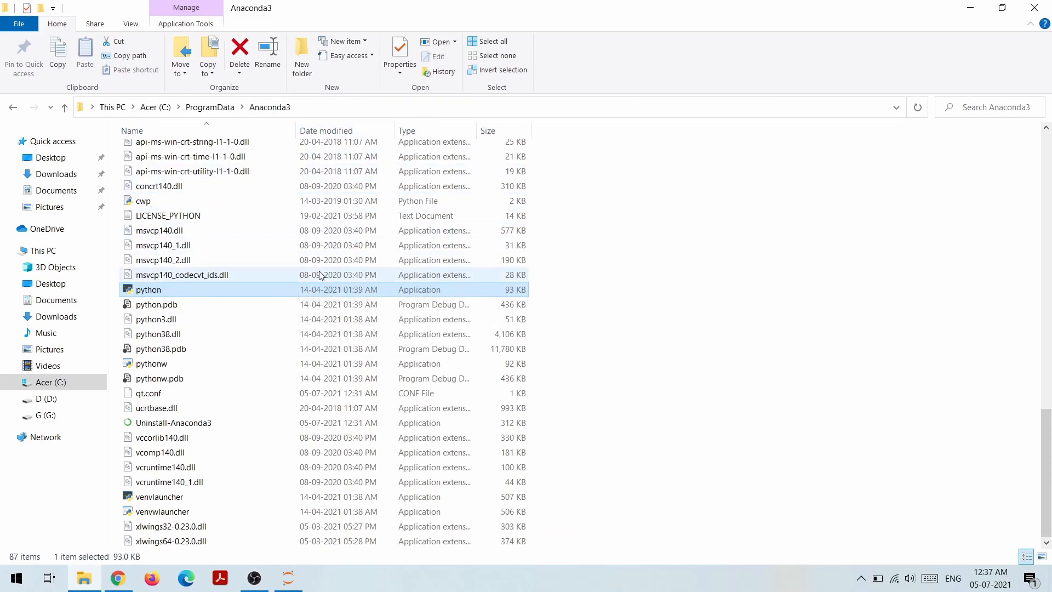
scroll(321, 275, up, 20)
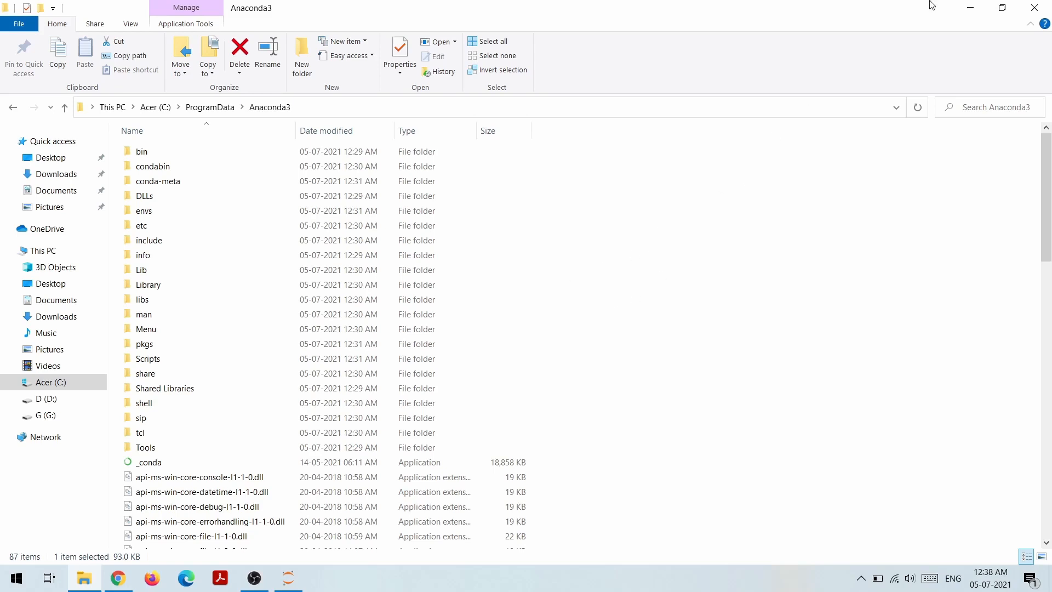
click(1036, 7)
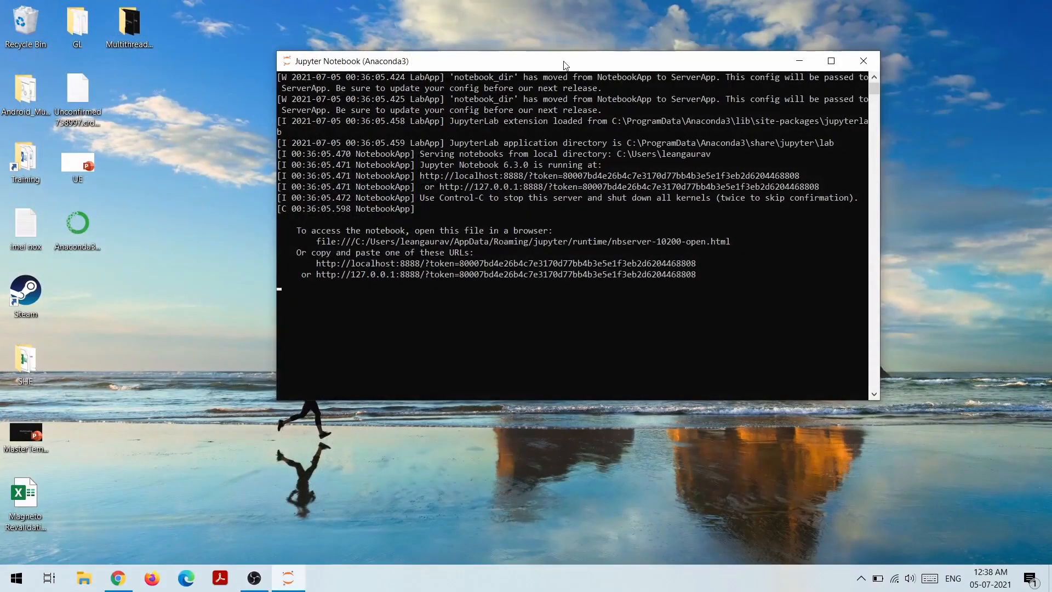
drag(564, 65, 474, 85)
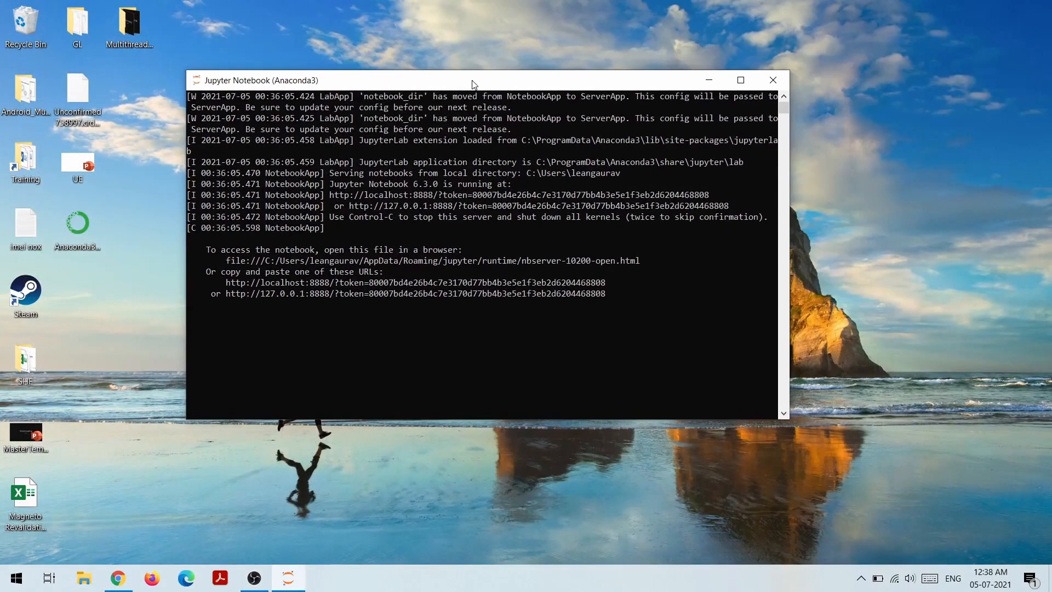
- Switch to Chrome and search Google for "archive anaconda" in a new tab
key(alt+Tab)
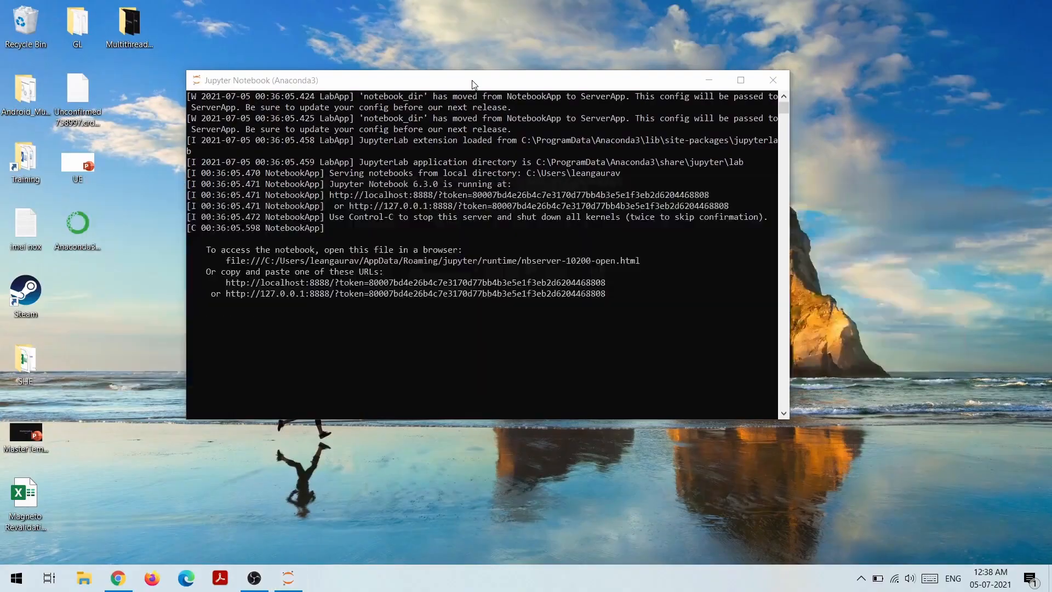
key(ctrl+t)
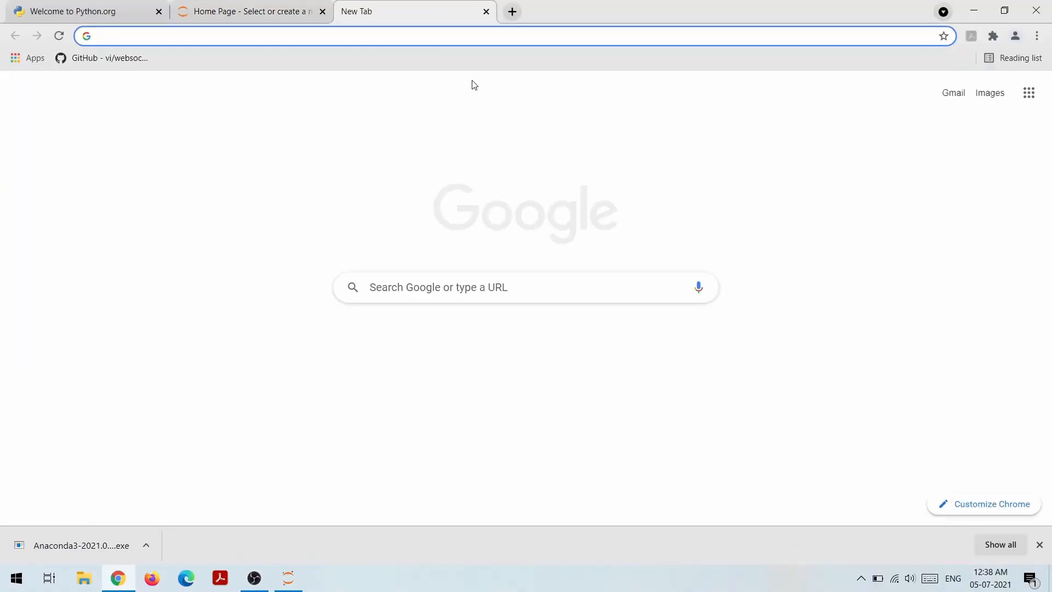
text(arc)
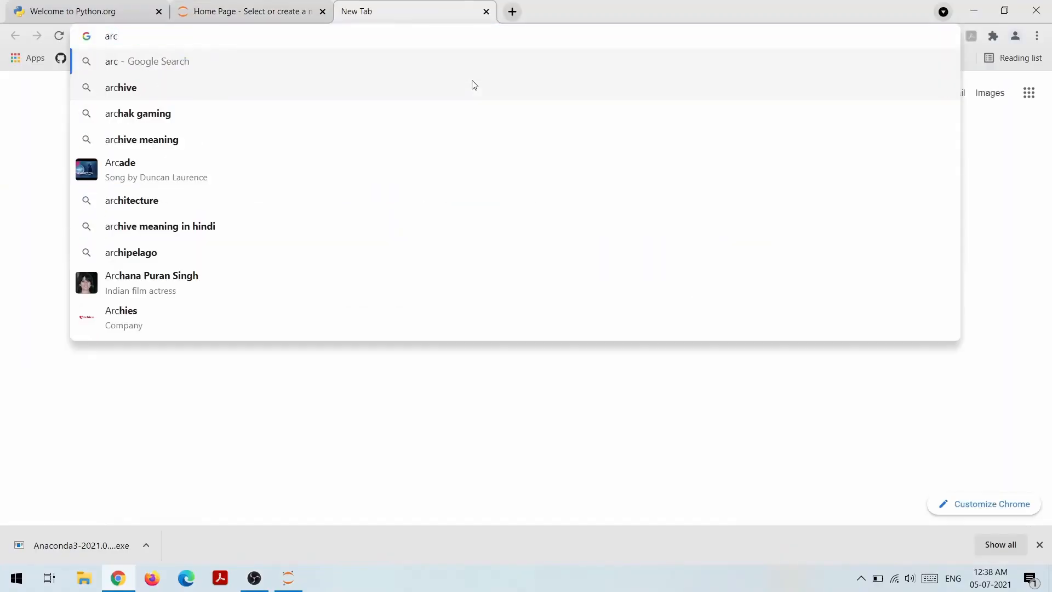
text(give)
key(Down)
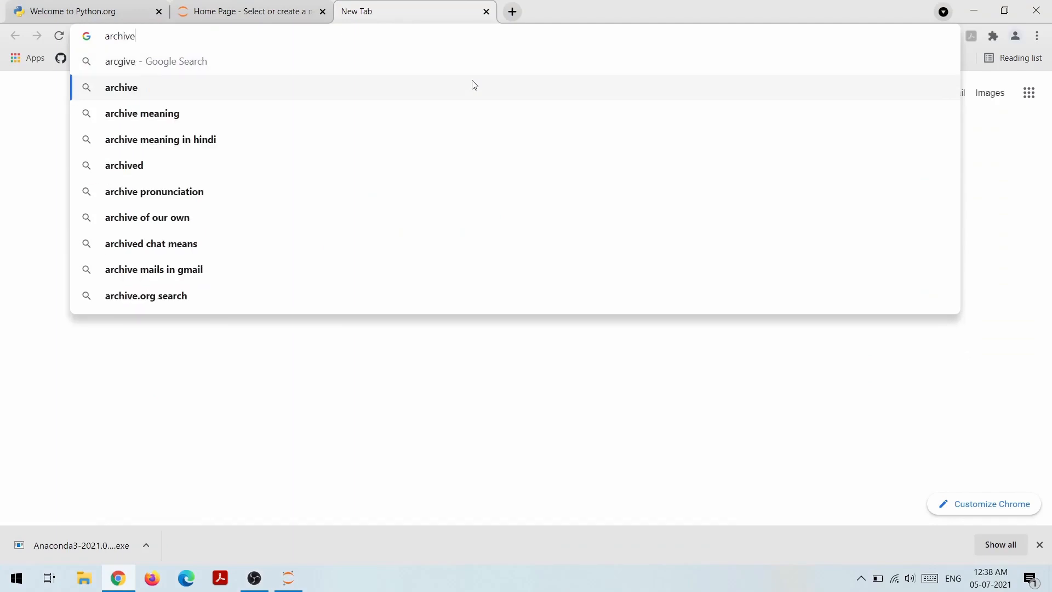
text(anaconda)
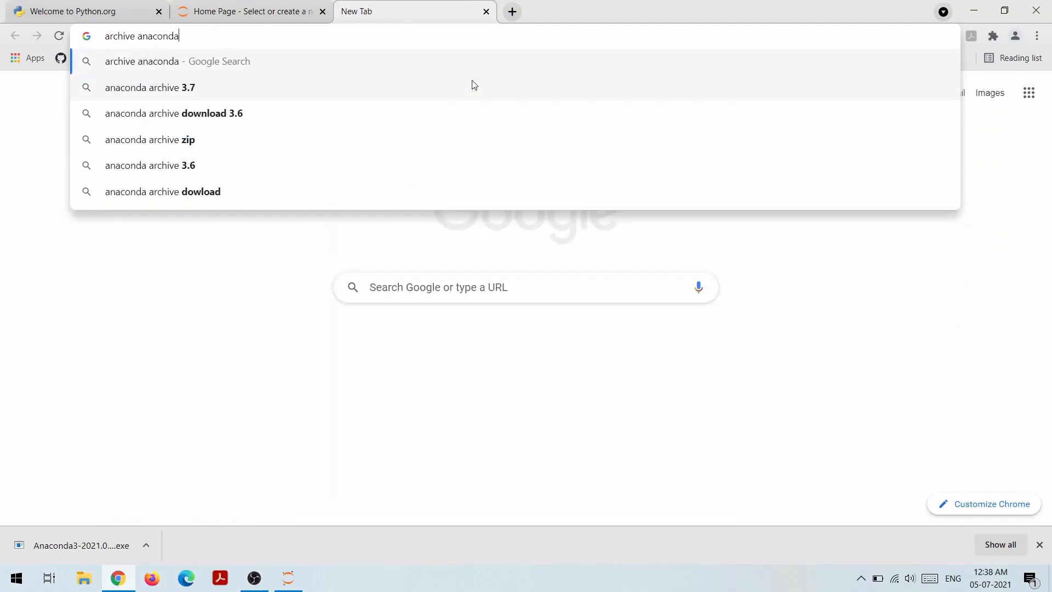
key(Return)
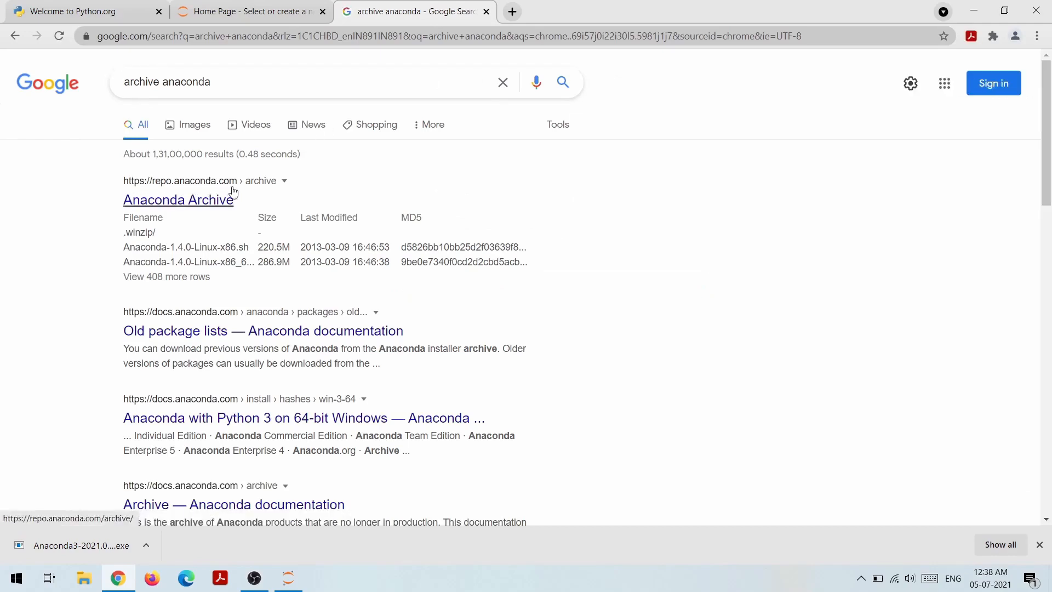
- Open the Anaconda Archive search result at repo.anaconda.com and look over the version 1.4.0 installers, including the Windows ones
click(203, 209)
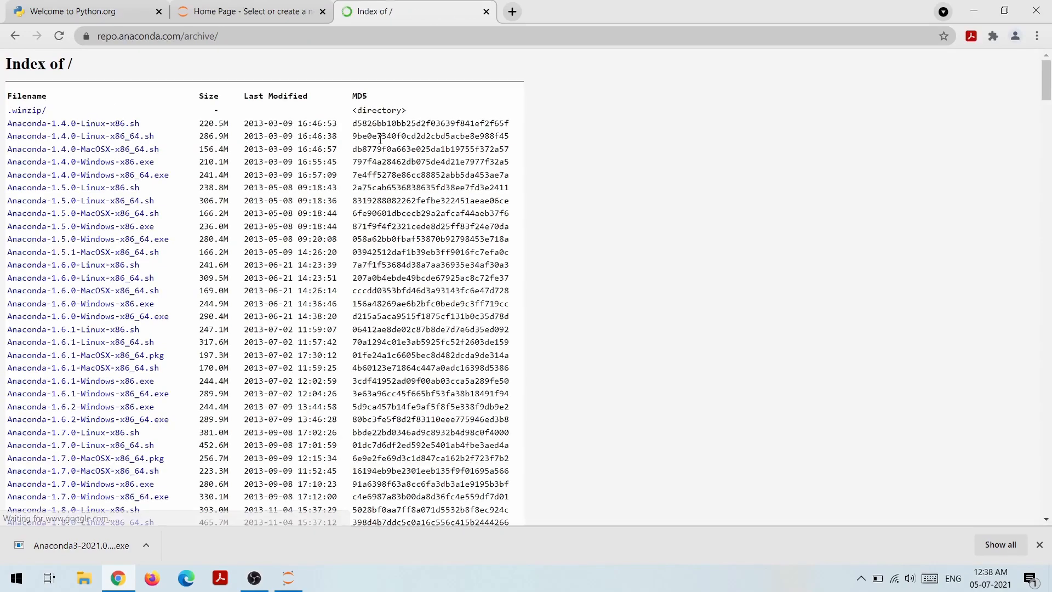
scroll(144, 259, down, 1)
scroll(144, 259, up, 1)
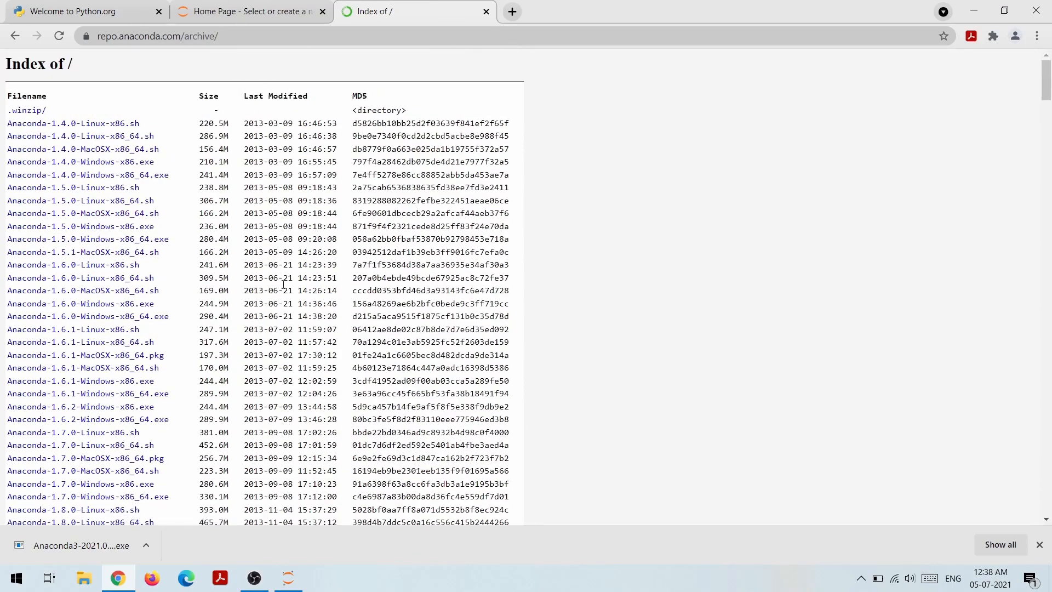
scroll(187, 261, down, 1)
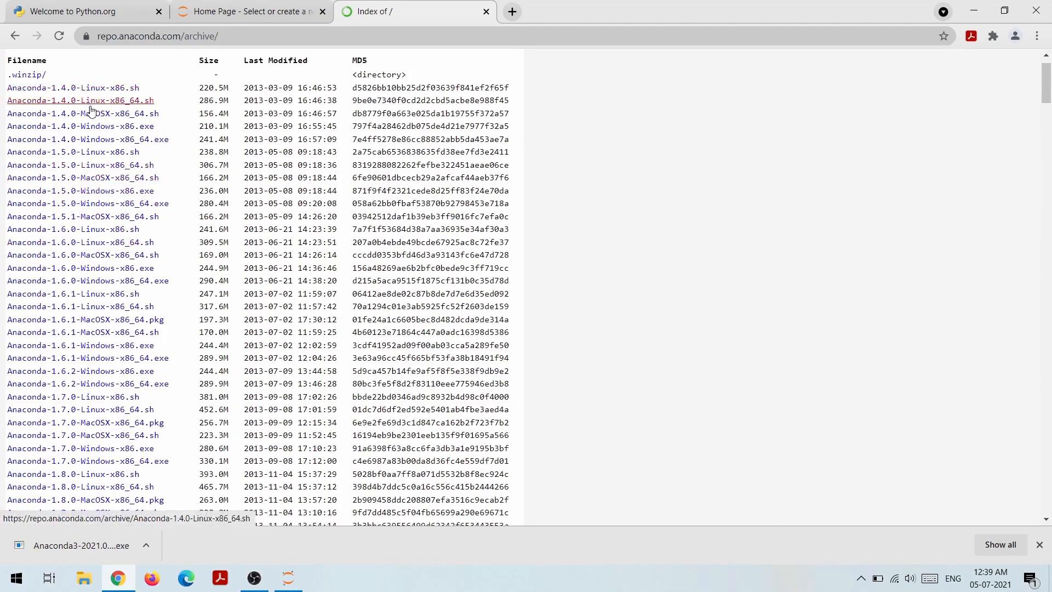
click(146, 128)
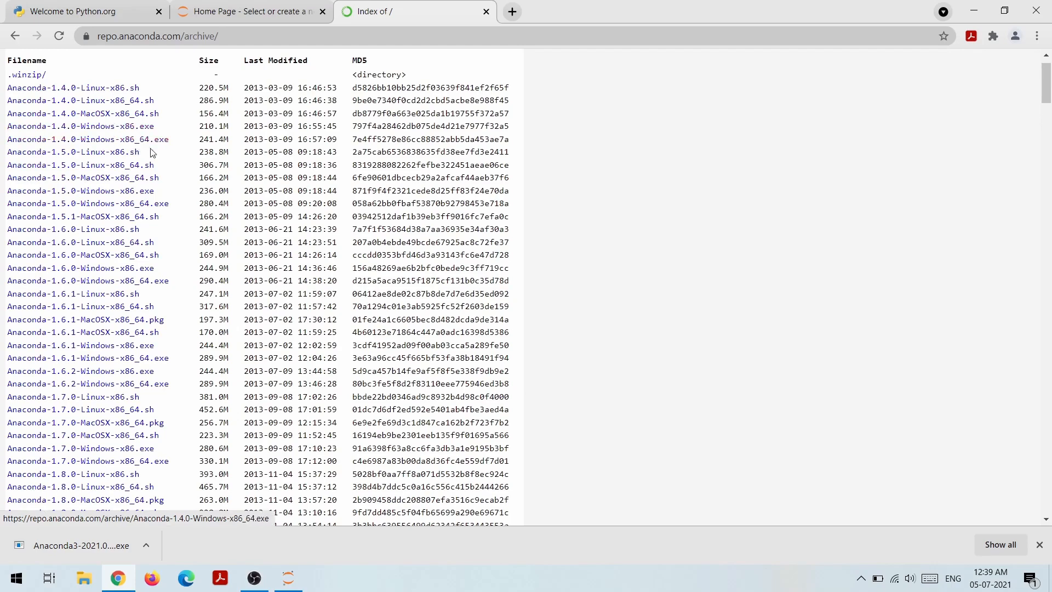
- Examine the archive's list of older Anaconda installers, comparing versions, platforms and modification dates across the 1.x and 2.x releases
scroll(224, 372, down, 9)
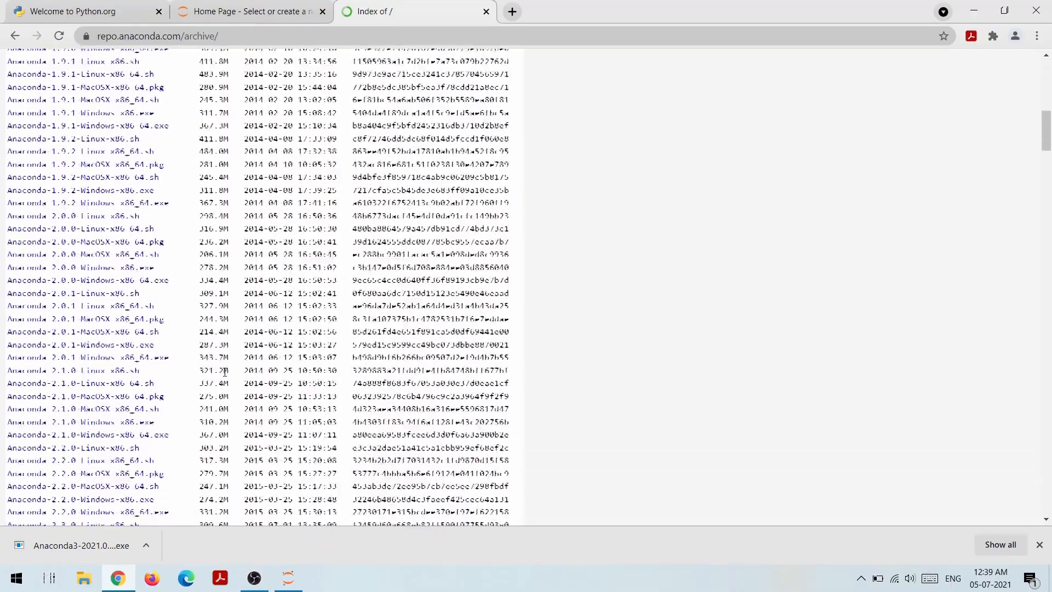
scroll(225, 373, up, 7)
scroll(224, 376, up, 3)
scroll(224, 373, down, 1)
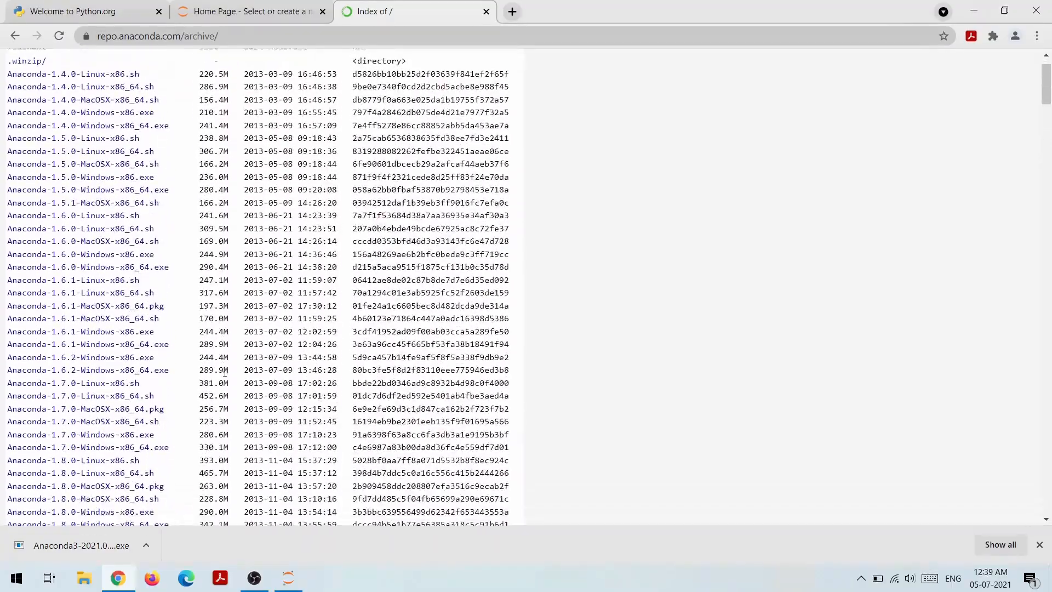
scroll(267, 357, down, 7)
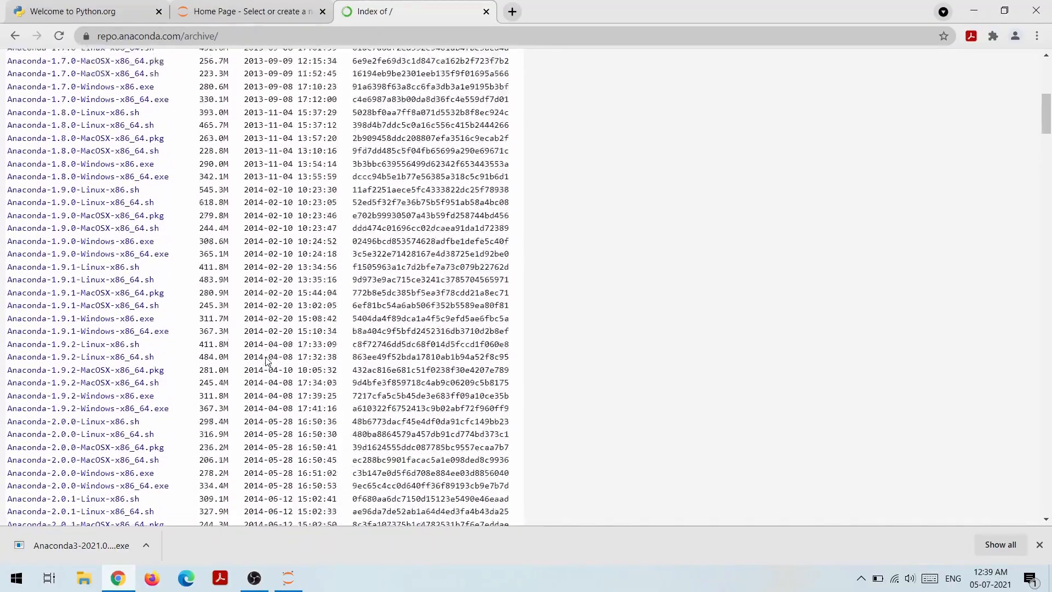
scroll(266, 357, down, 2)
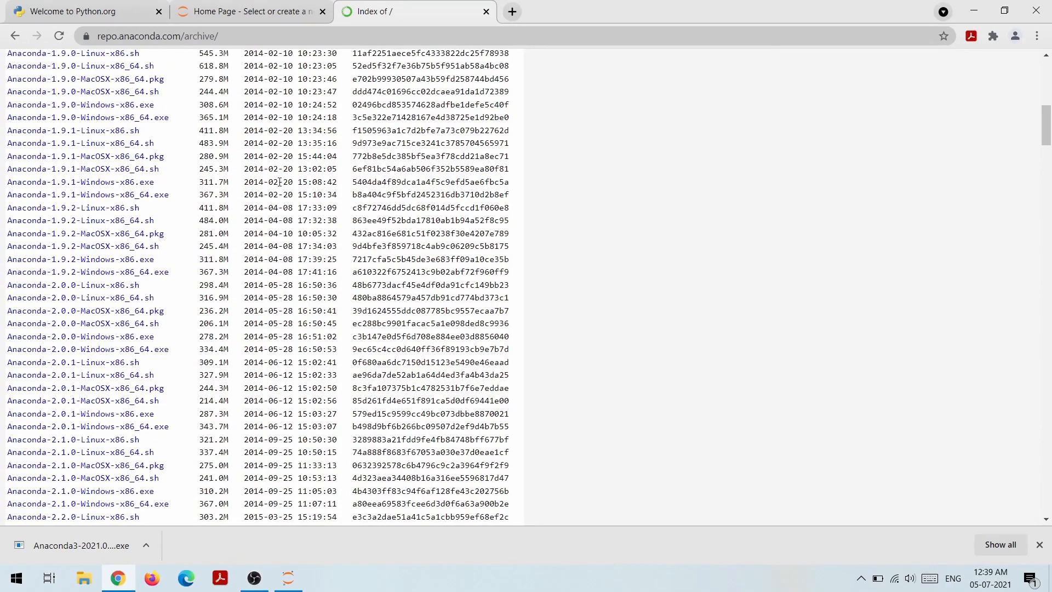
scroll(312, 250, down, 1)
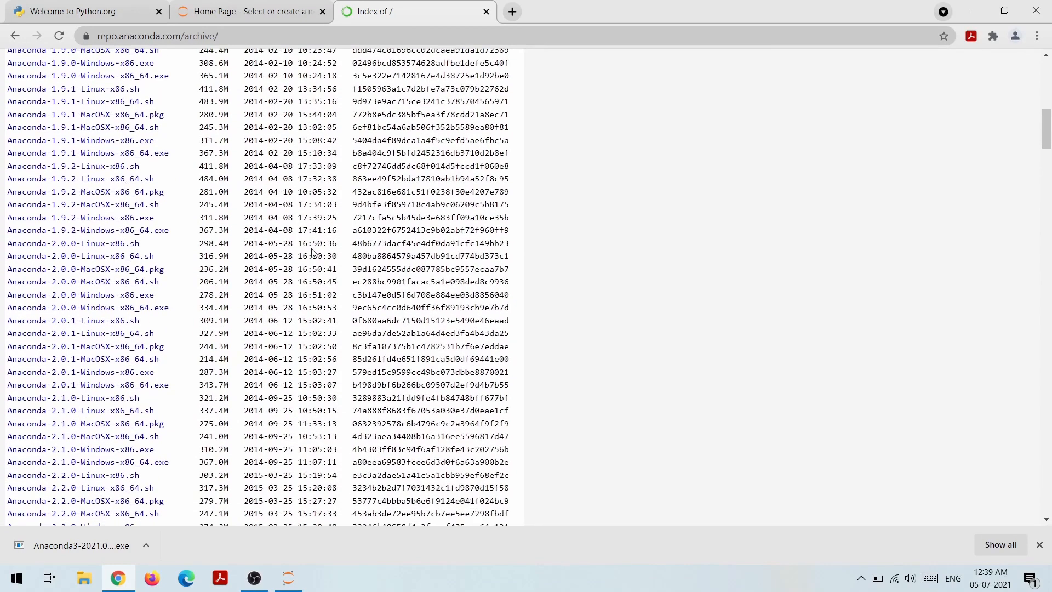
scroll(357, 282, down, 2)
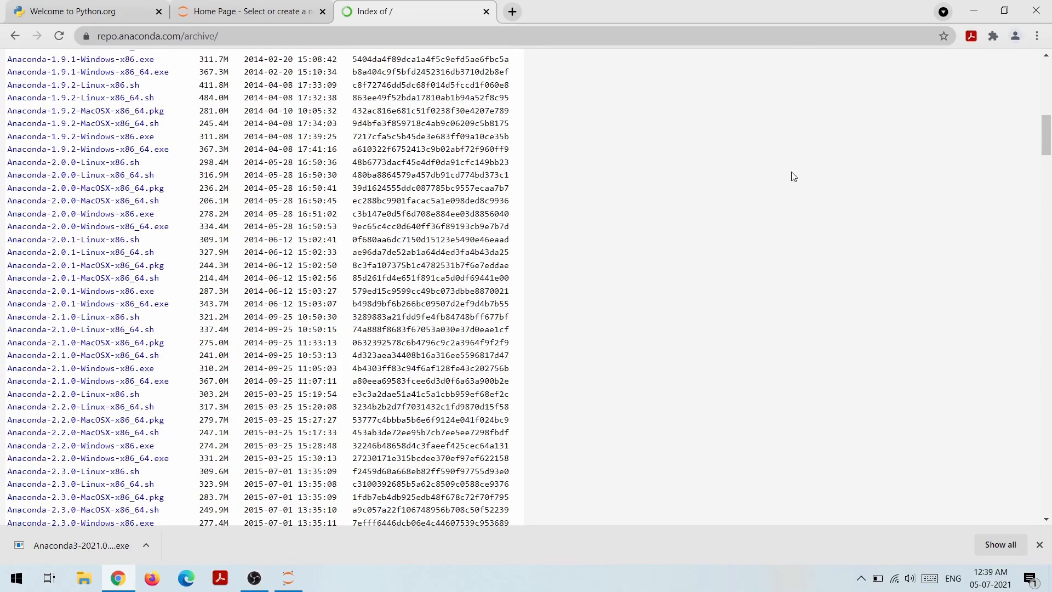
key(alt+Tab)
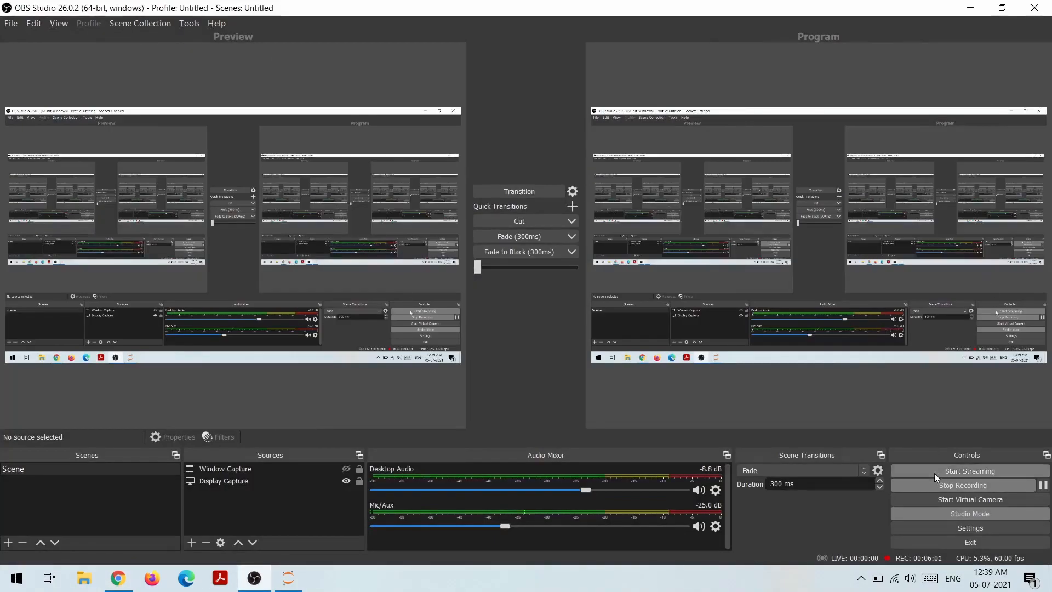